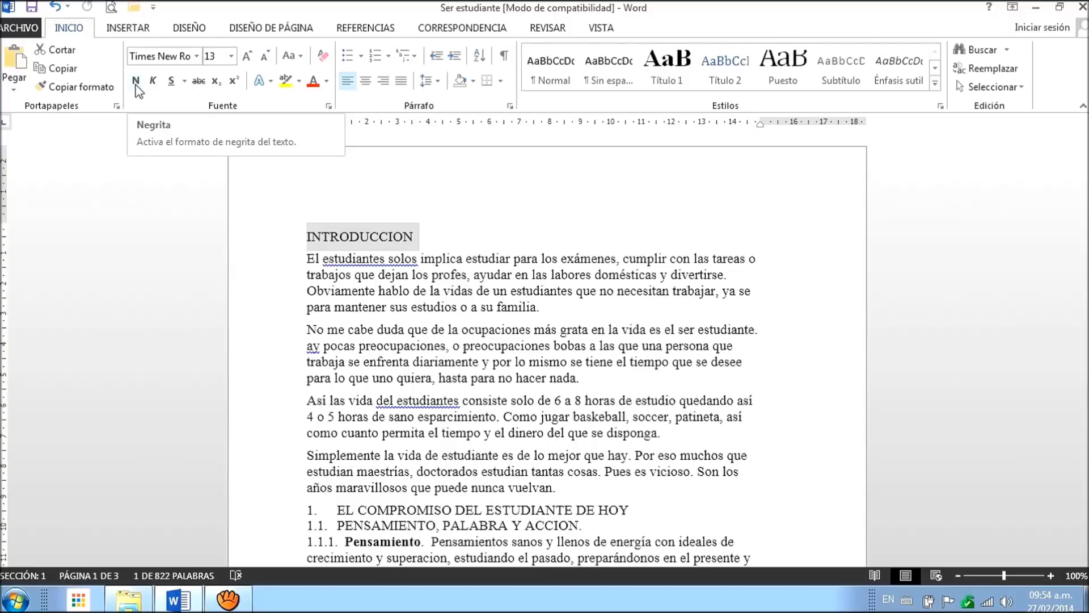
Format the heading "INTRODUCCION" as bold and italic with a wavy underline
left_click(136, 81)
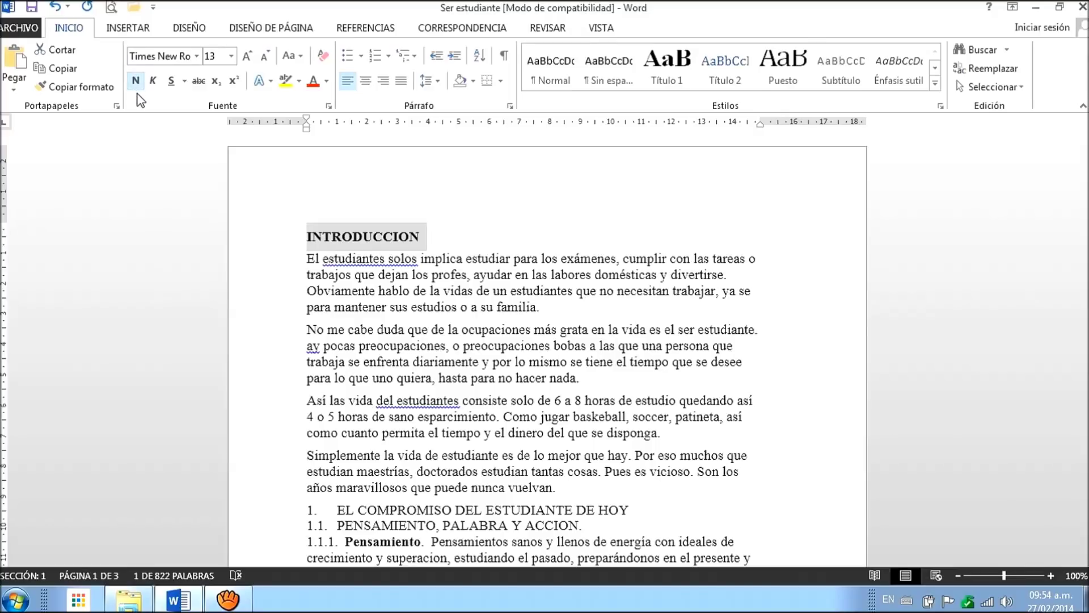
left_click(153, 81)
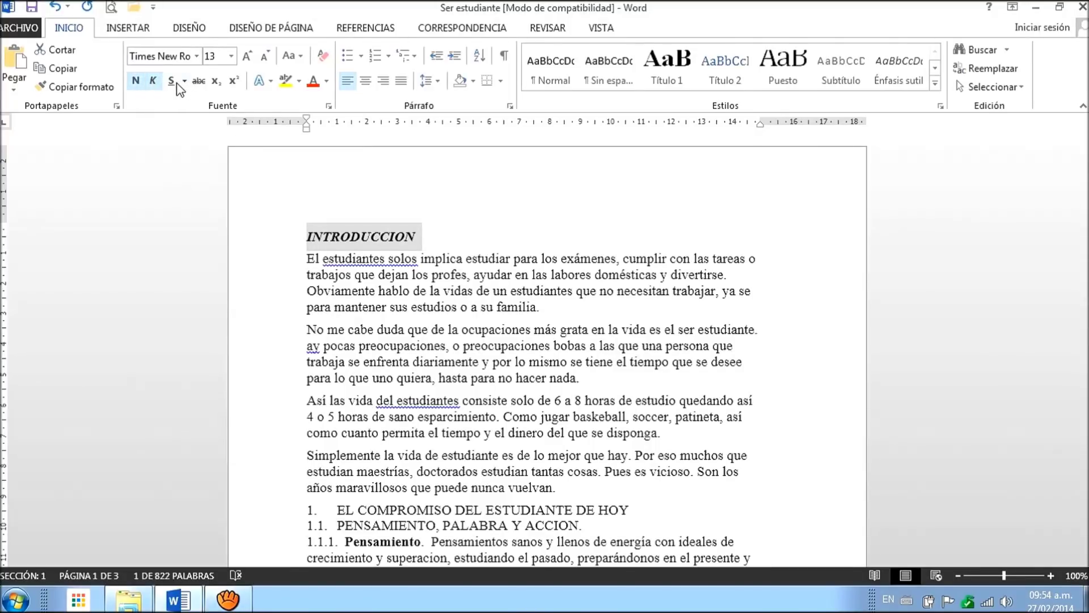
left_click(171, 82)
left_click(186, 83)
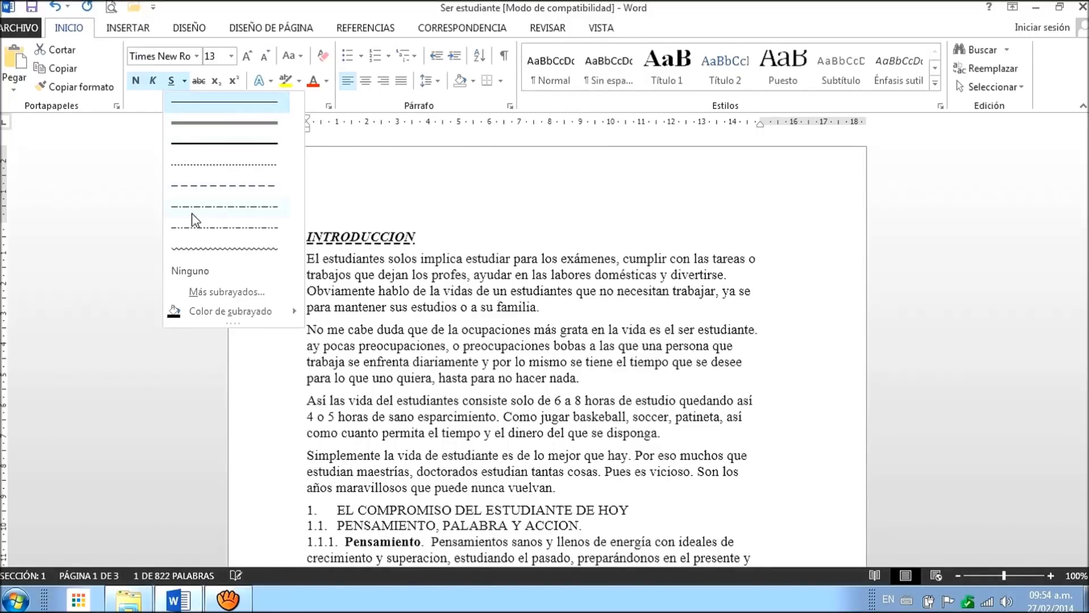
left_click(193, 251)
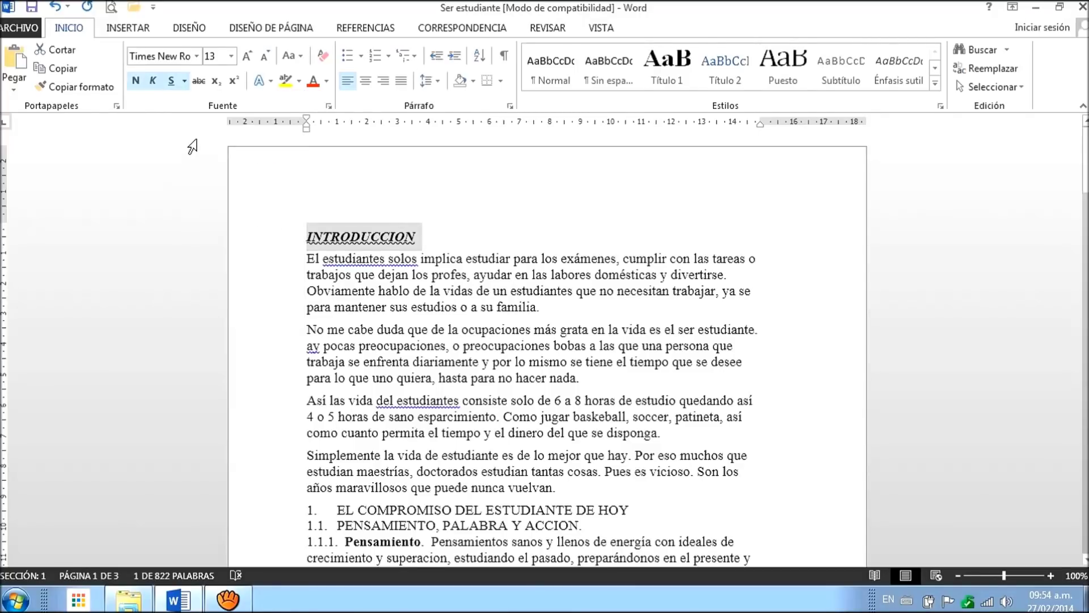
Strike through the word "estudiantes" in the first line of the introduction
double_click(353, 258)
left_click(199, 81)
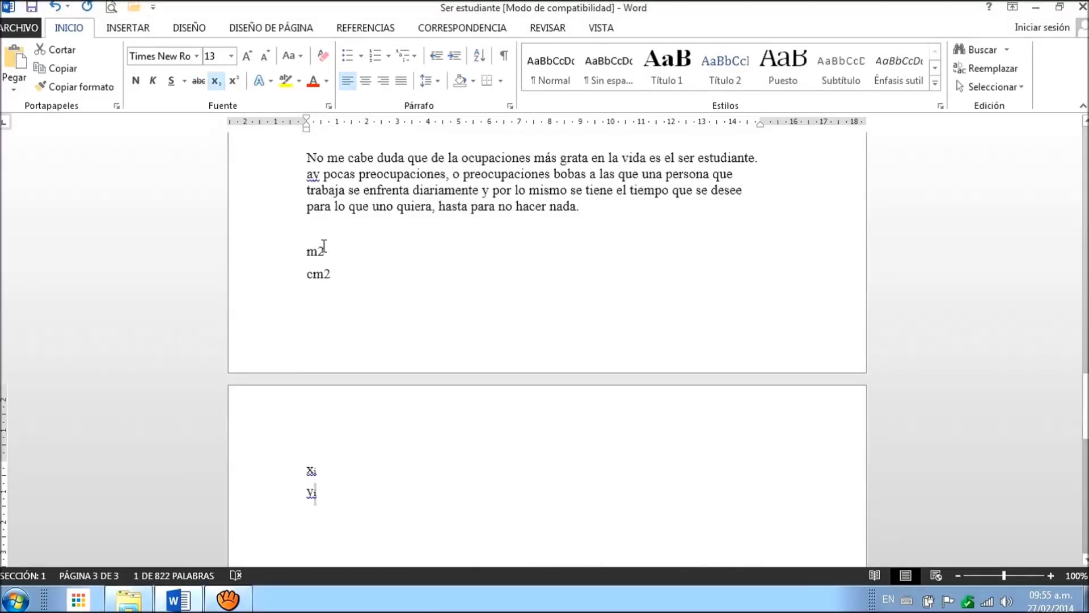
Make the 2 a superscript in both "m2" and "cm2" near the end of the document
left_click_drag(316, 248, 325, 250)
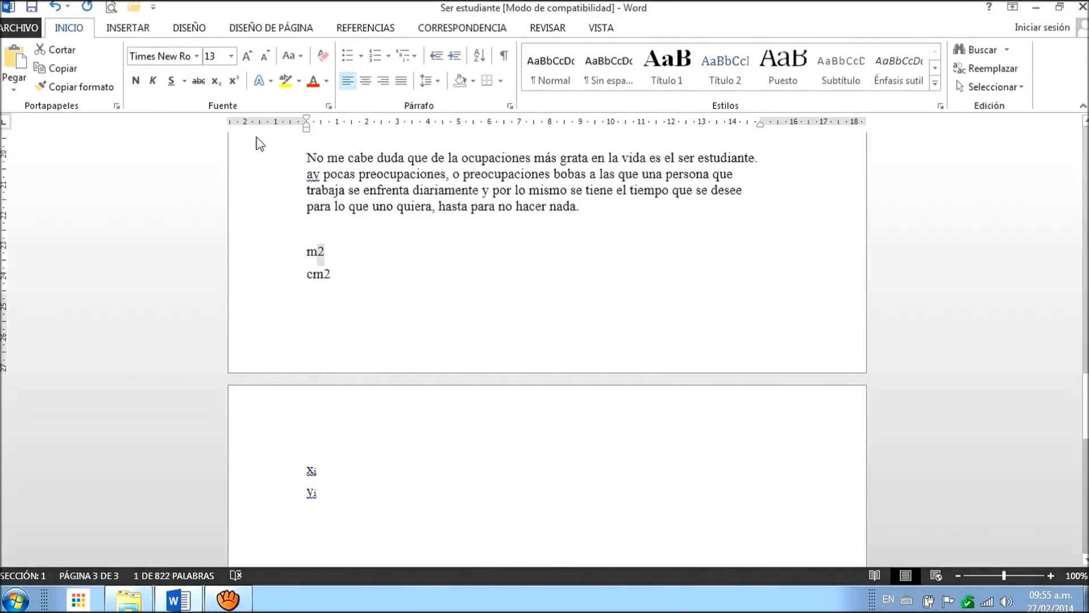
left_click(234, 80)
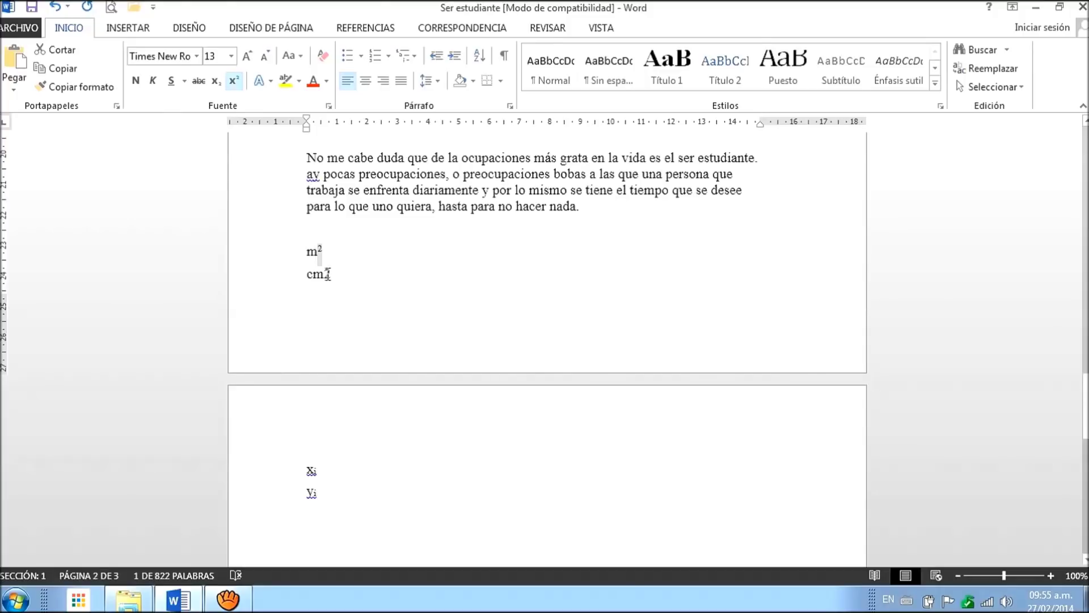
left_click(233, 81)
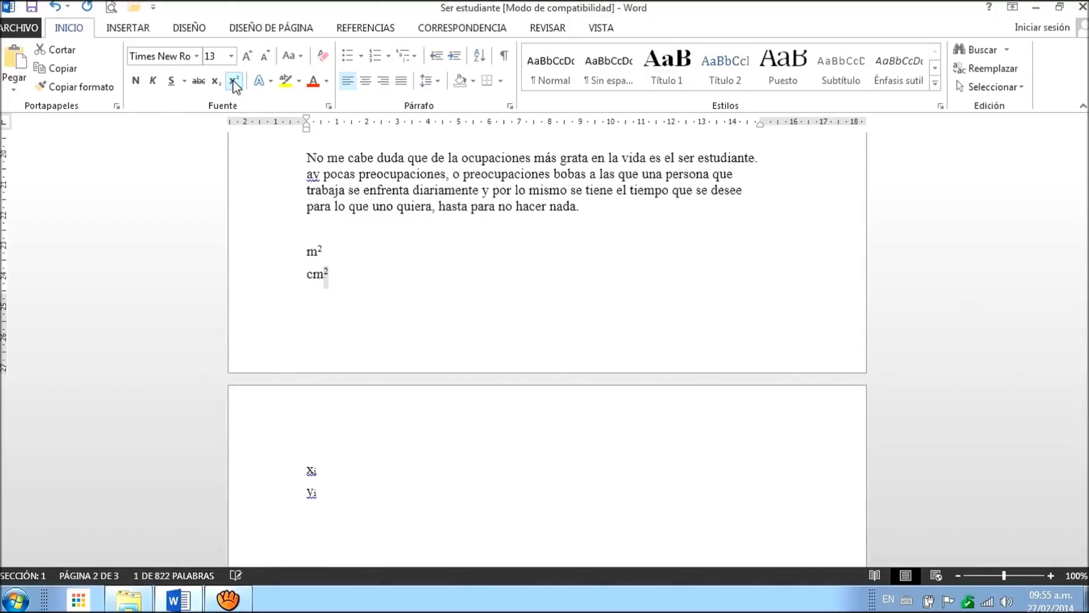
left_click(457, 259)
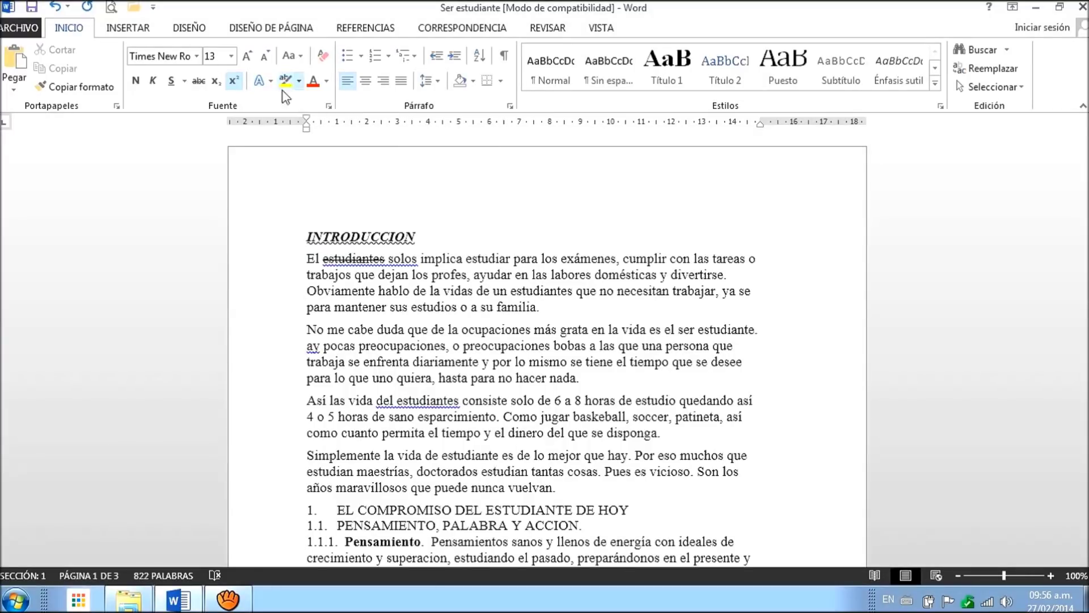
Highlight "de la vidas de un estudiantes que no" in yellow and color the second introduction paragraph's text blue
left_click_drag(415, 294, 603, 297)
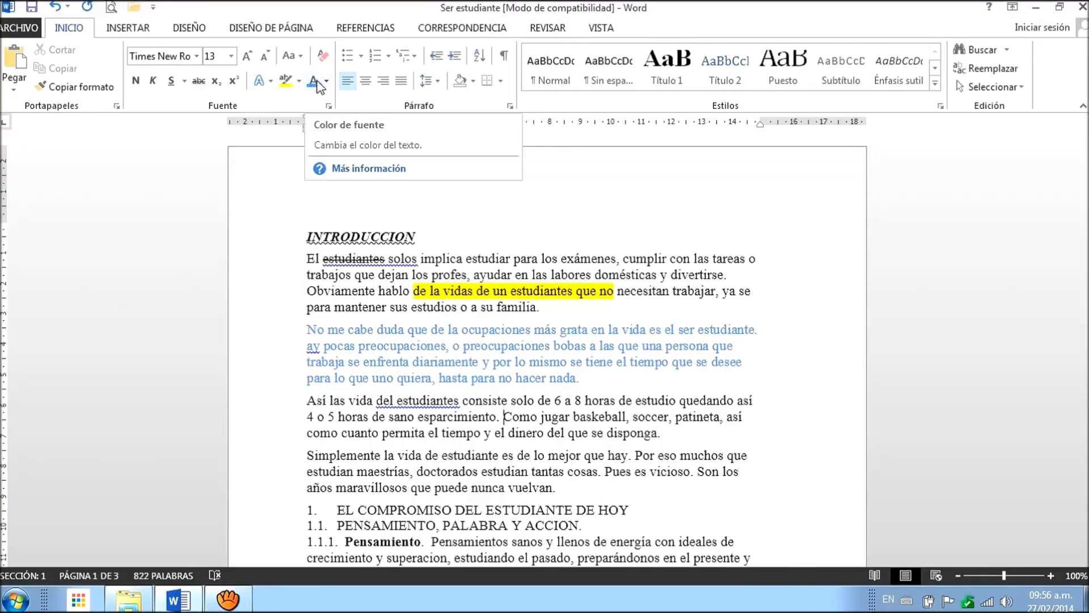
left_click(327, 82)
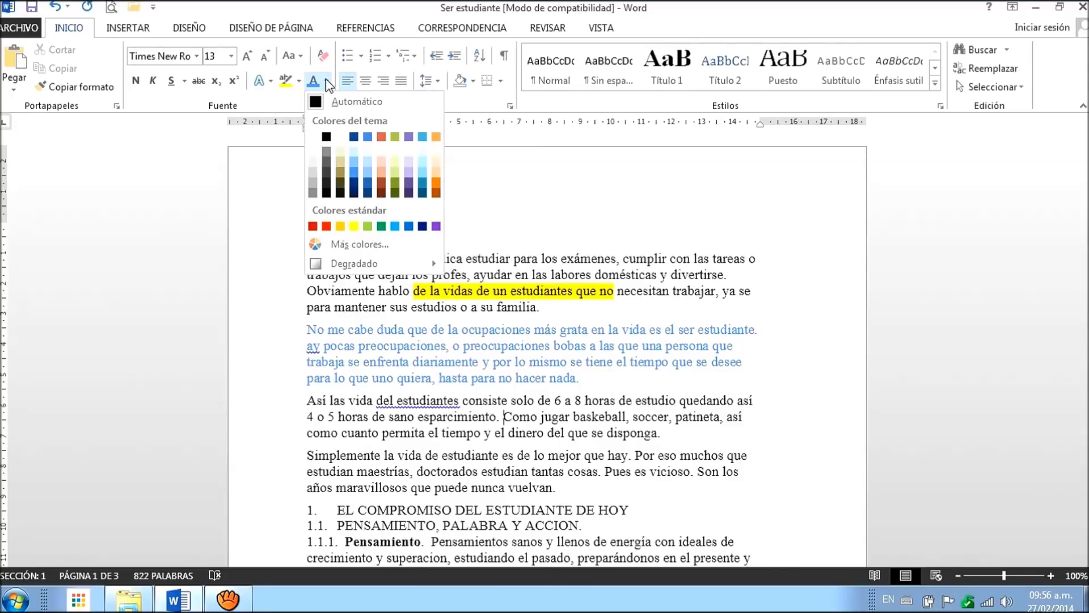
key("Escape")
Enlarge the word "estudiar" in the first introduction paragraph to 20 points
double_click(489, 258)
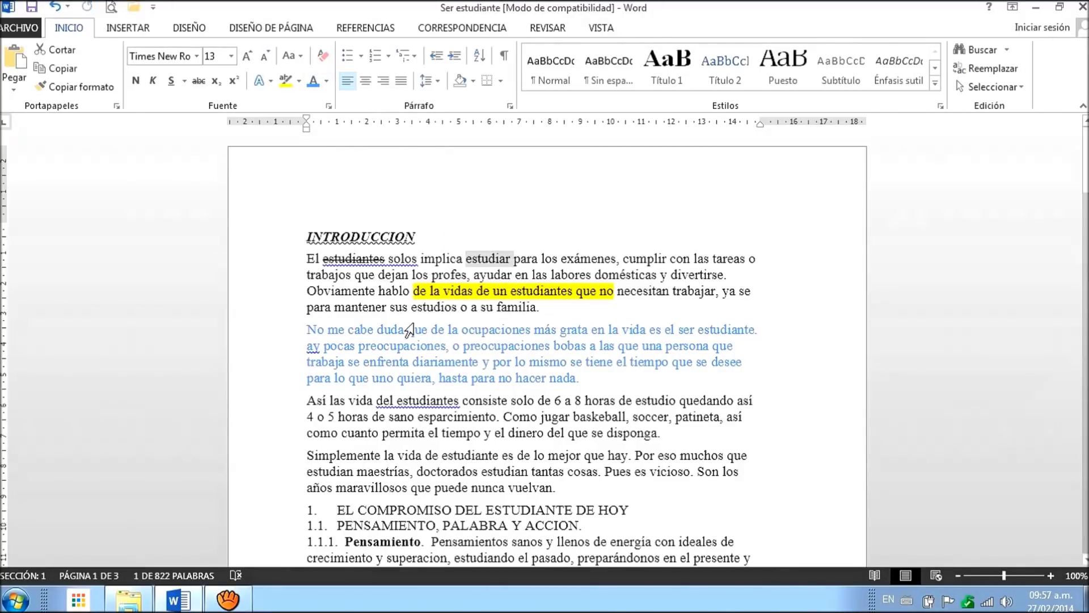
left_click(248, 56)
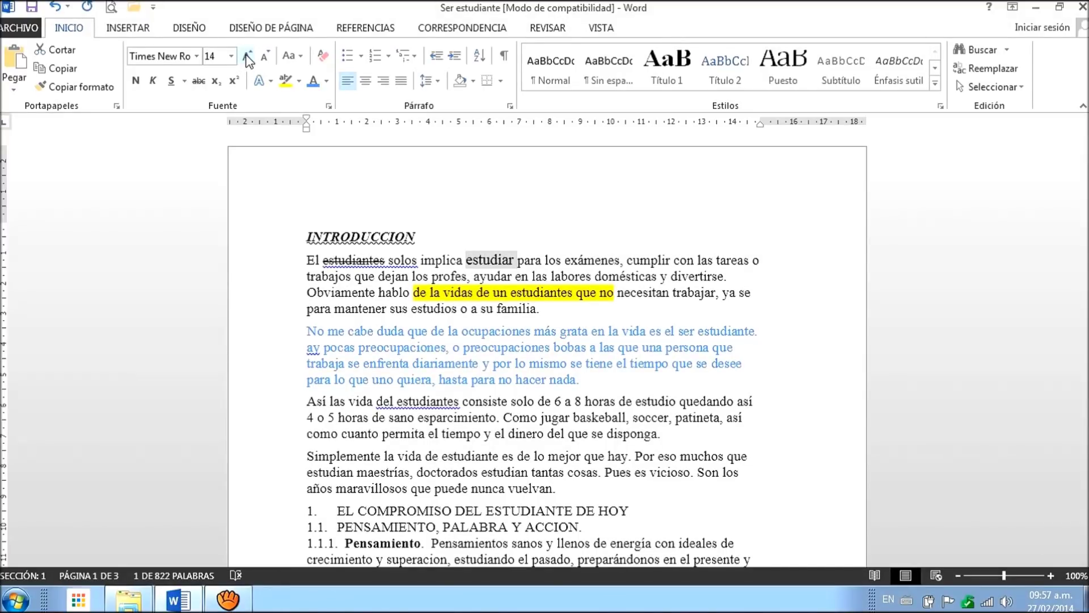
left_click(247, 56)
left_click(247, 56)
left_click(248, 56)
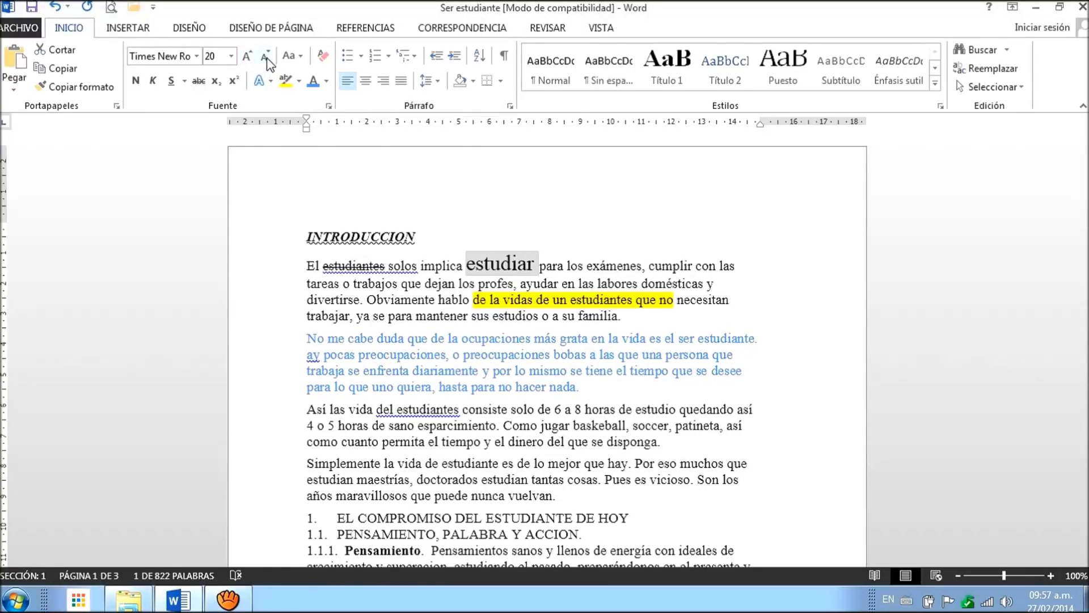
Shrink the word "estudiar" in the first introduction paragraph to 12 points
left_click(267, 56)
left_click(267, 57)
left_click(266, 56)
left_click(266, 57)
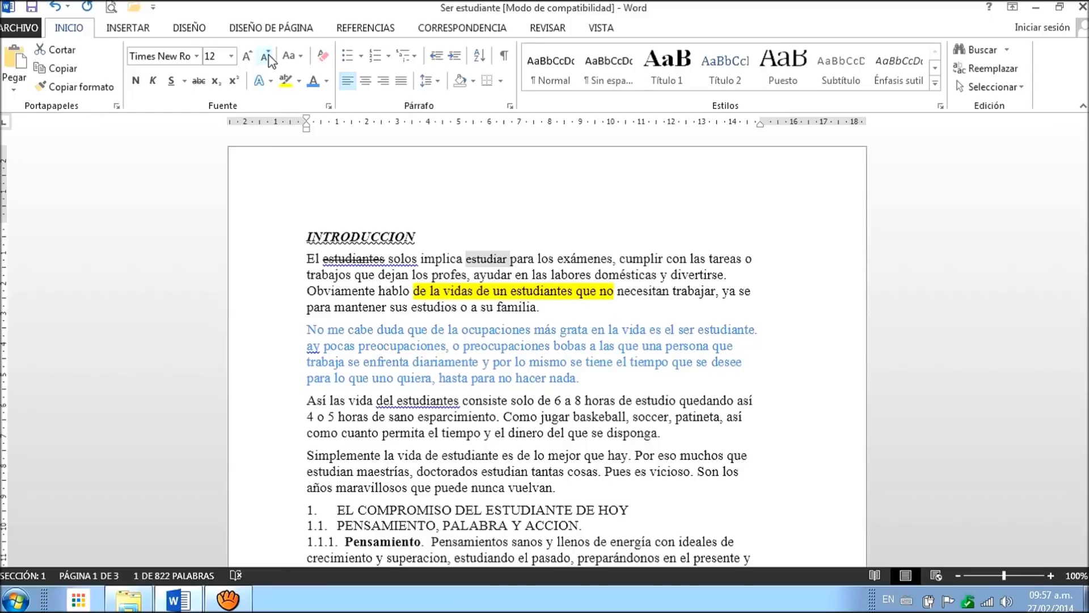
Change heading 1, "EL COMPROMISO DEL ESTUDIANTE DE HOY", to sentence case
scroll(363, 443, "down", 2)
triple_click(363, 434)
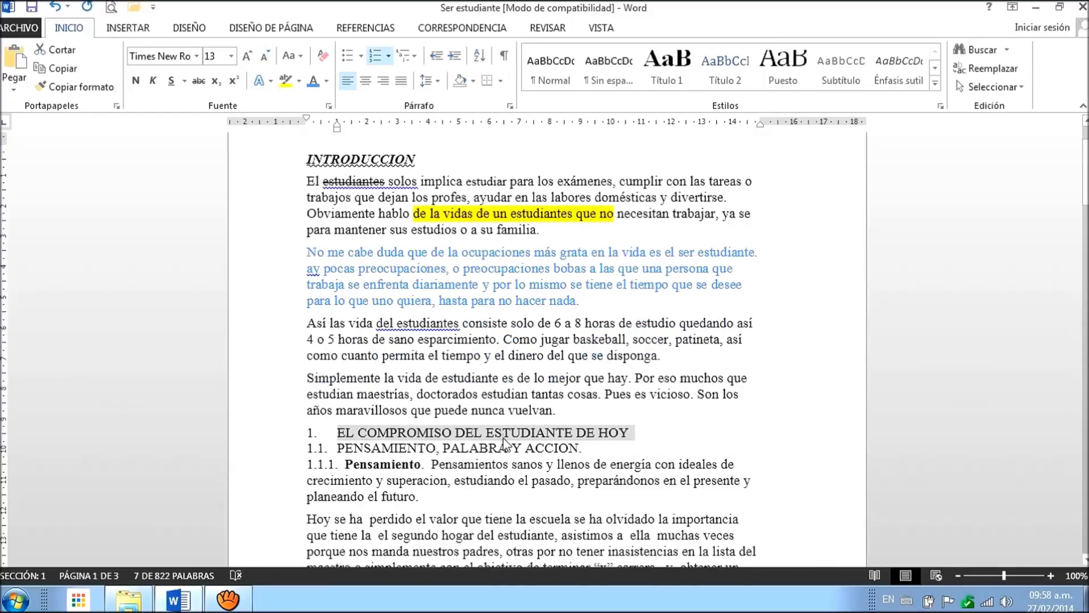
left_click(292, 55)
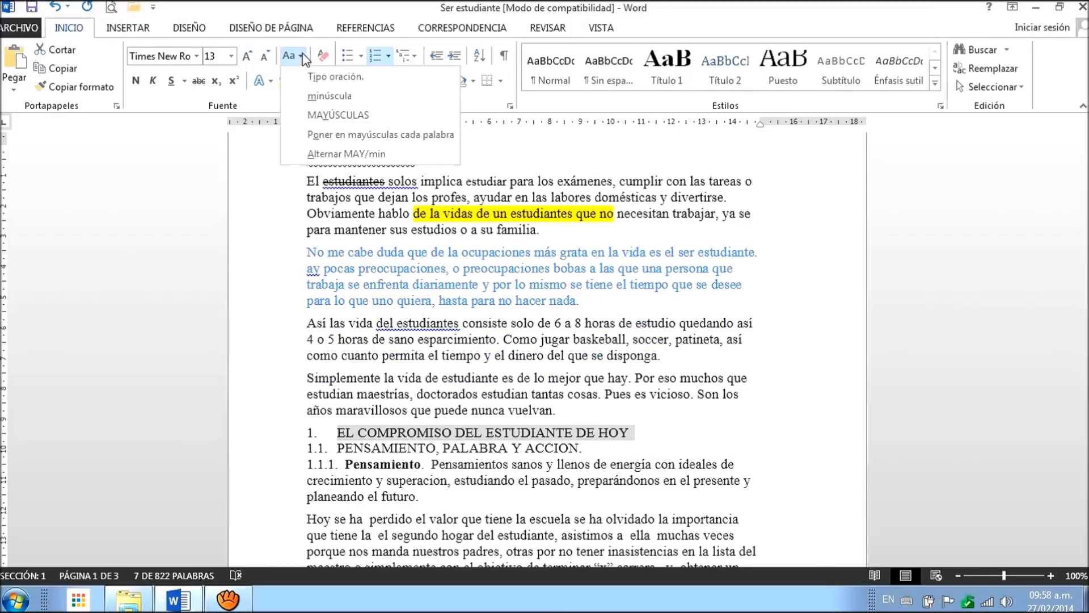
left_click(333, 78)
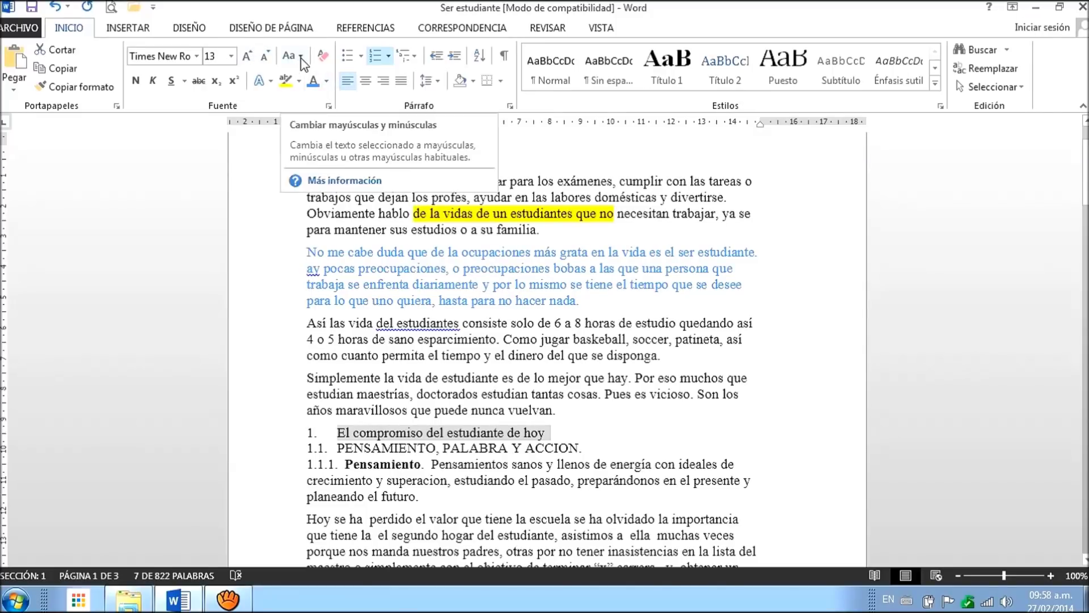
Convert heading 1 about the student's commitment to lowercase and back to uppercase
left_click(303, 57)
left_click(322, 97)
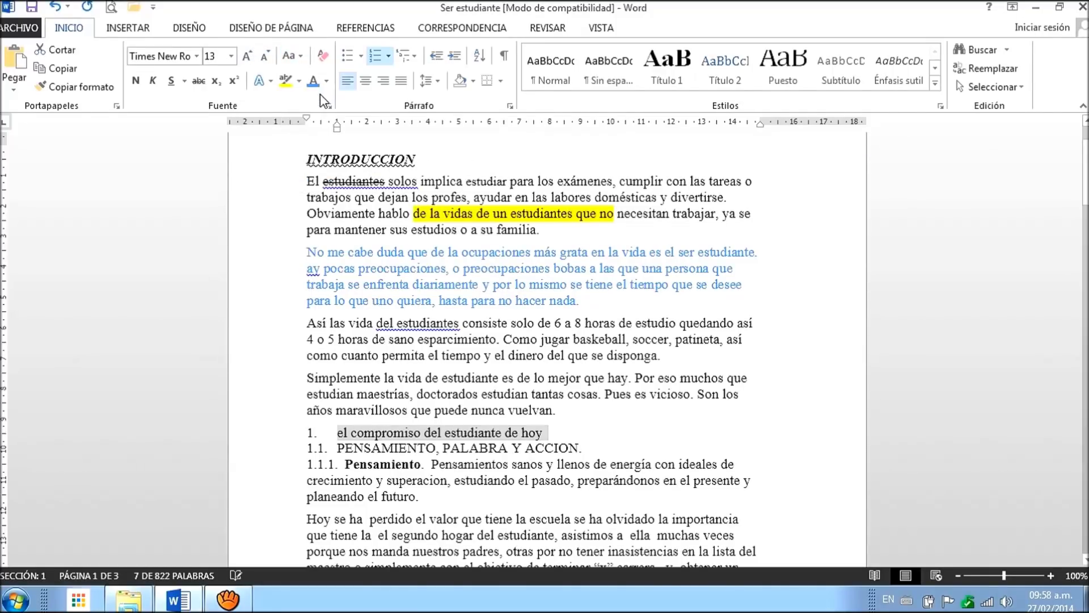
left_click(301, 56)
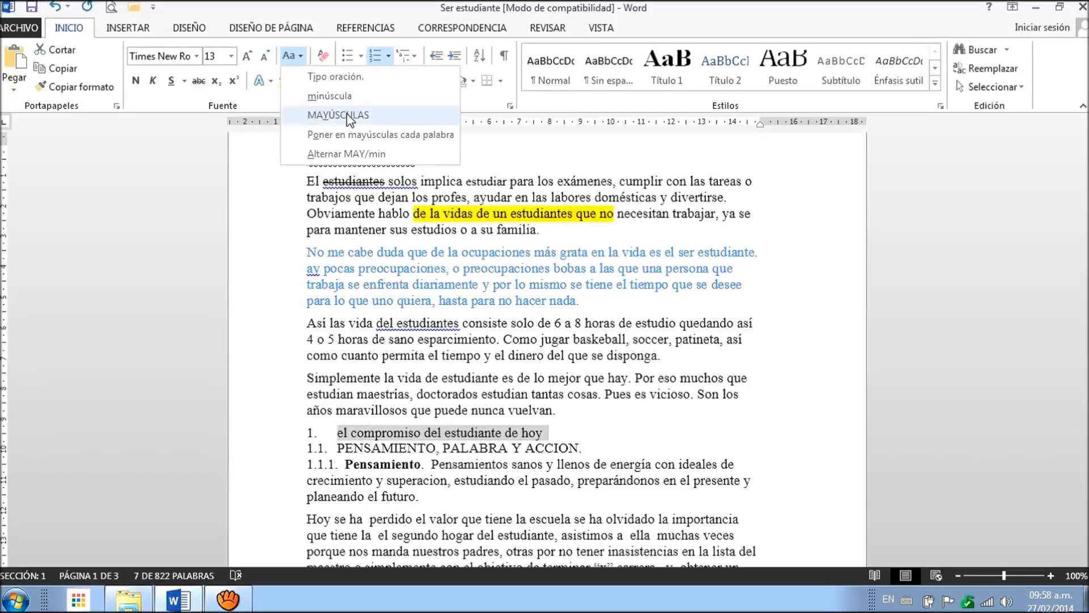
left_click(346, 114)
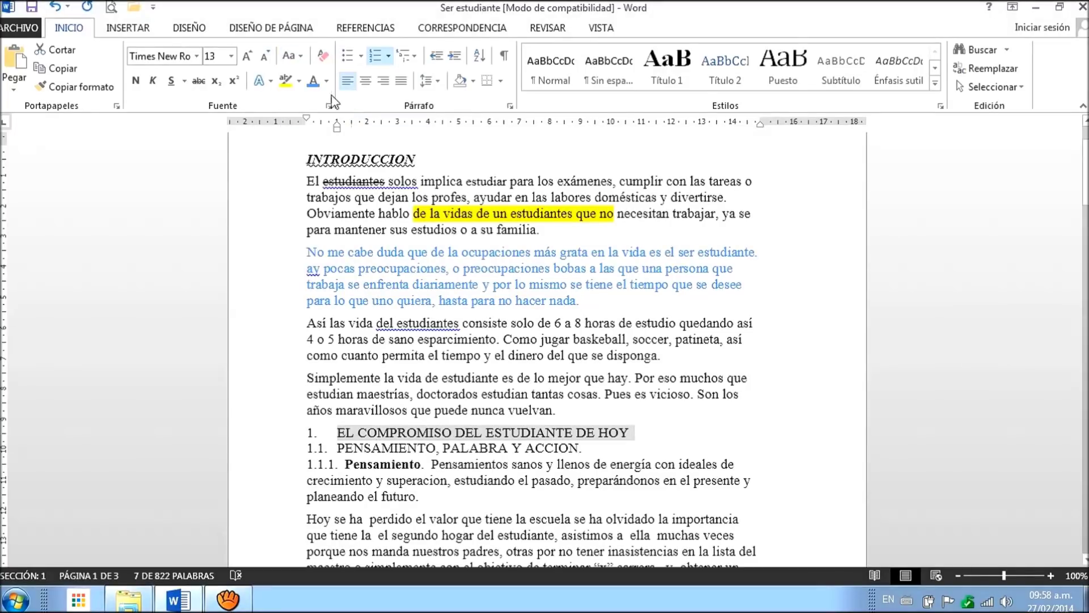
Capitalize the first letter of each word in heading 1, "EL COMPROMISO DEL ESTUDIANTE DE HOY"
left_click(303, 57)
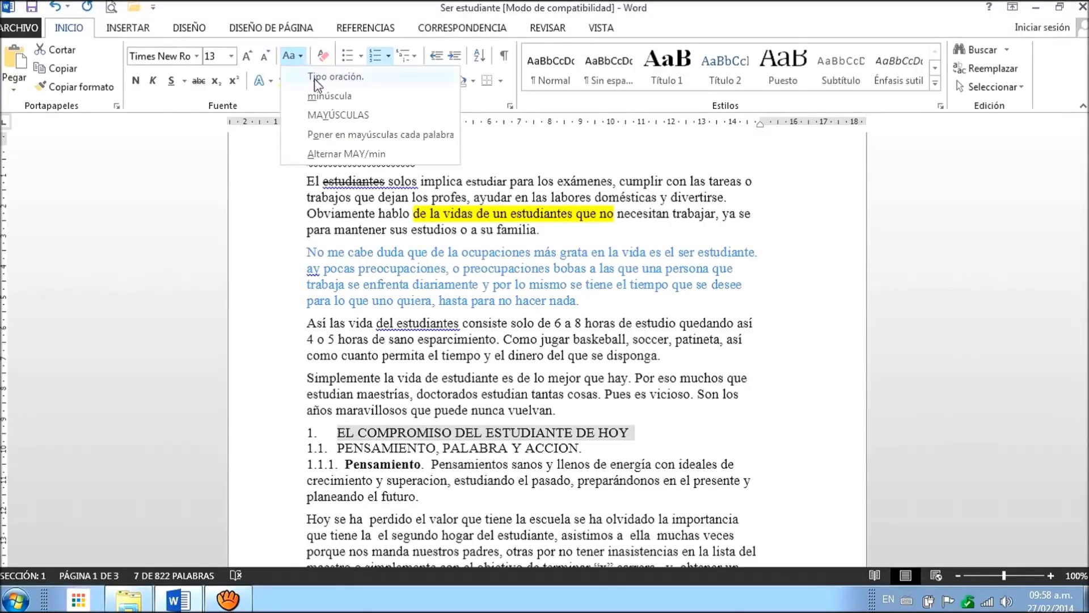
left_click(347, 135)
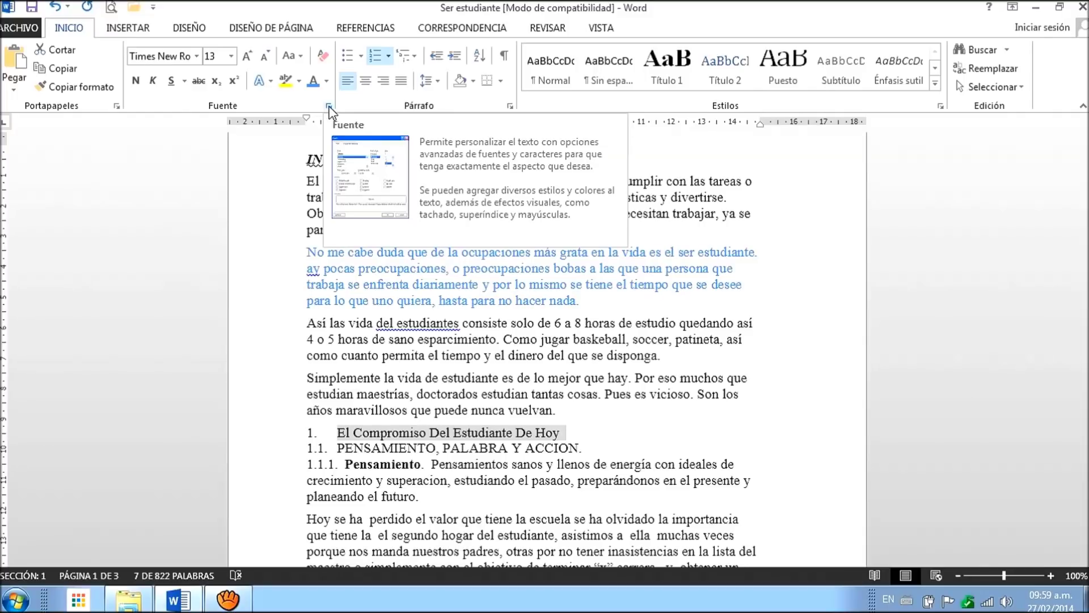
Set the character spacing of the heading "El Compromiso Del Estudiante De Hoy" to expanded (Expandido) by 5 pt
left_click(329, 107)
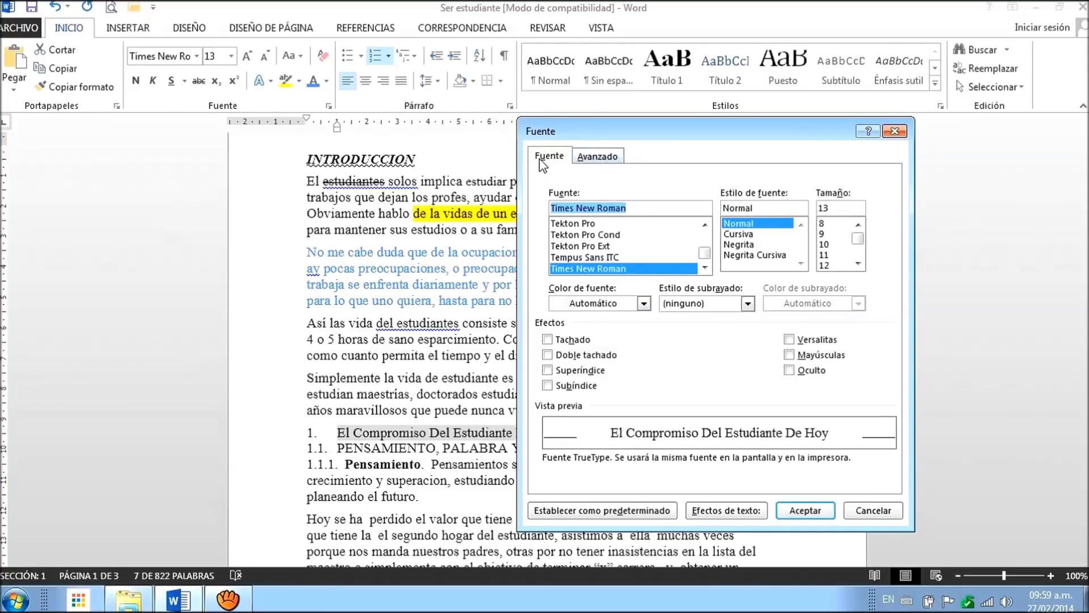
left_click(597, 158)
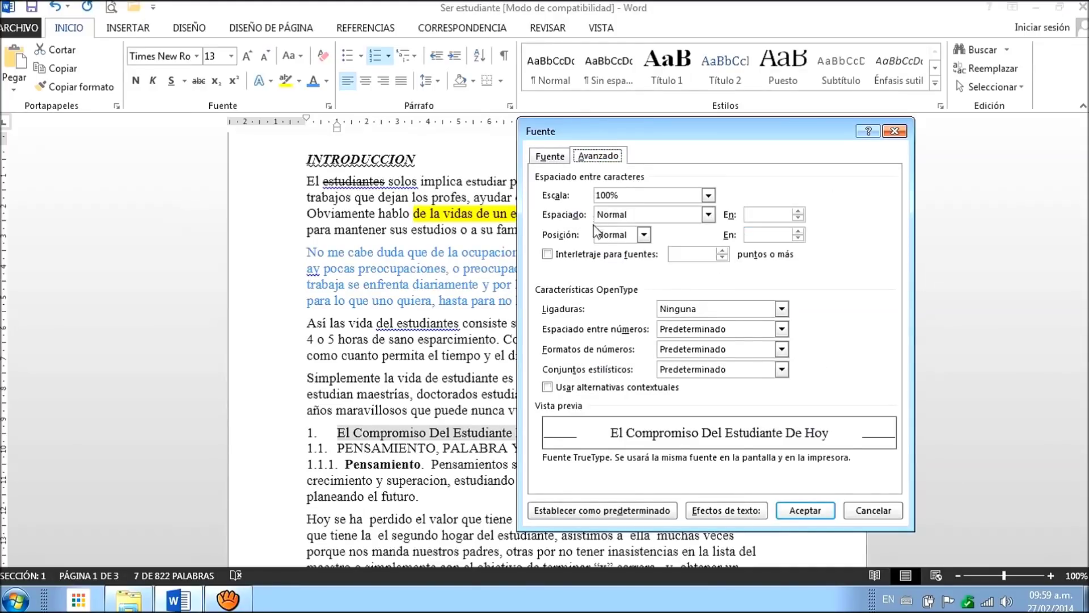
left_click(709, 215)
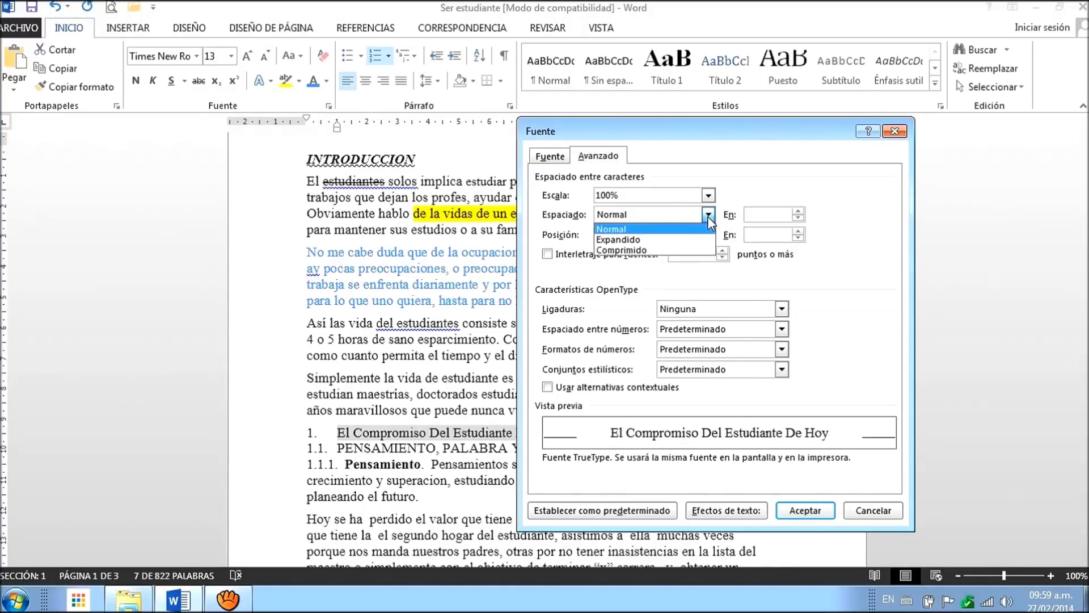
left_click(699, 250)
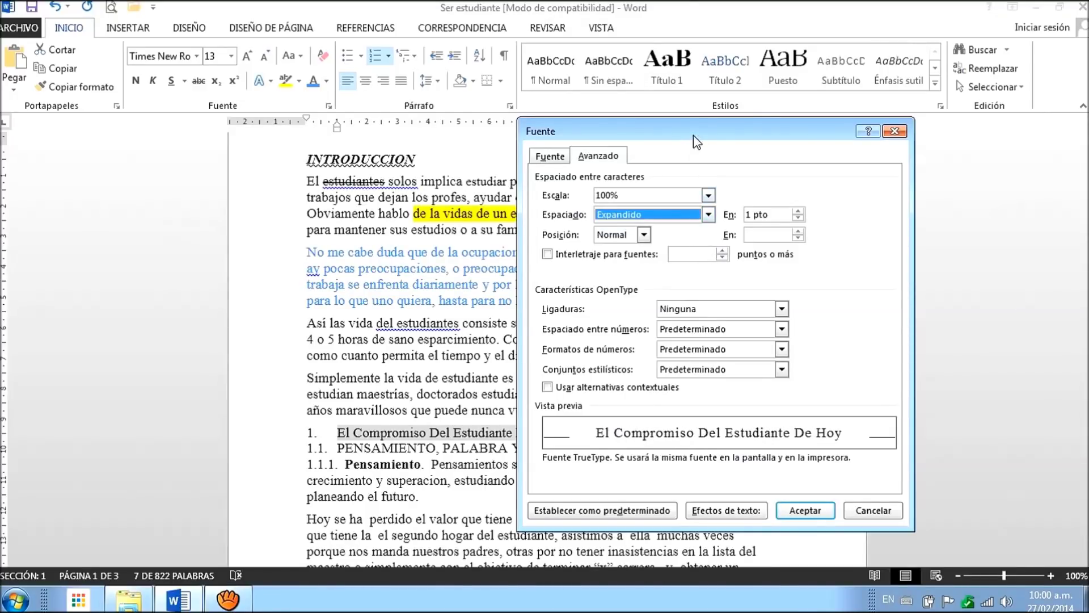
left_click_drag(688, 133, 797, 23)
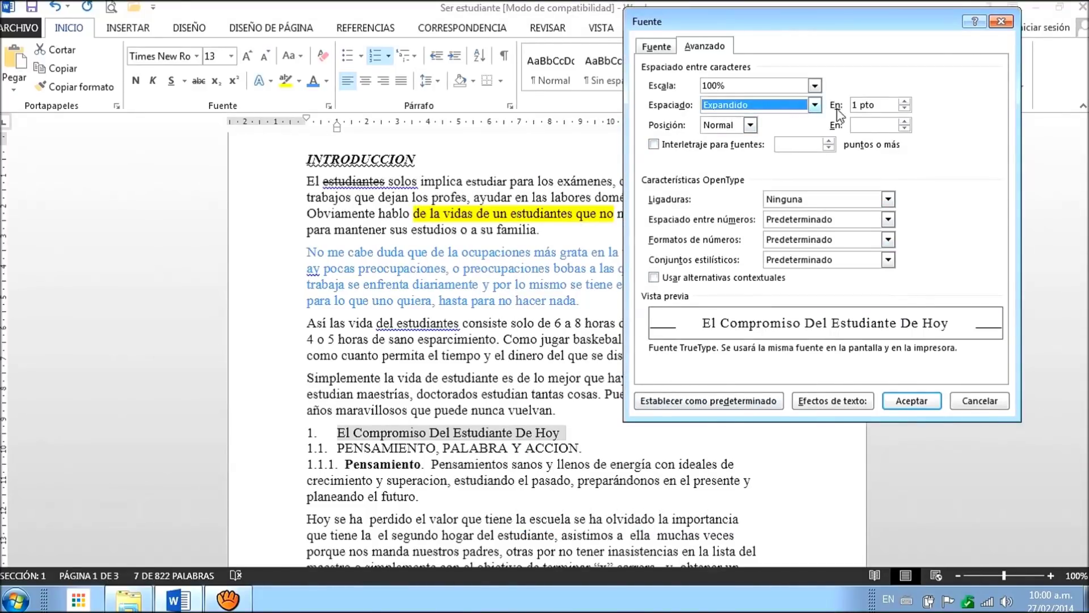
left_click(904, 101)
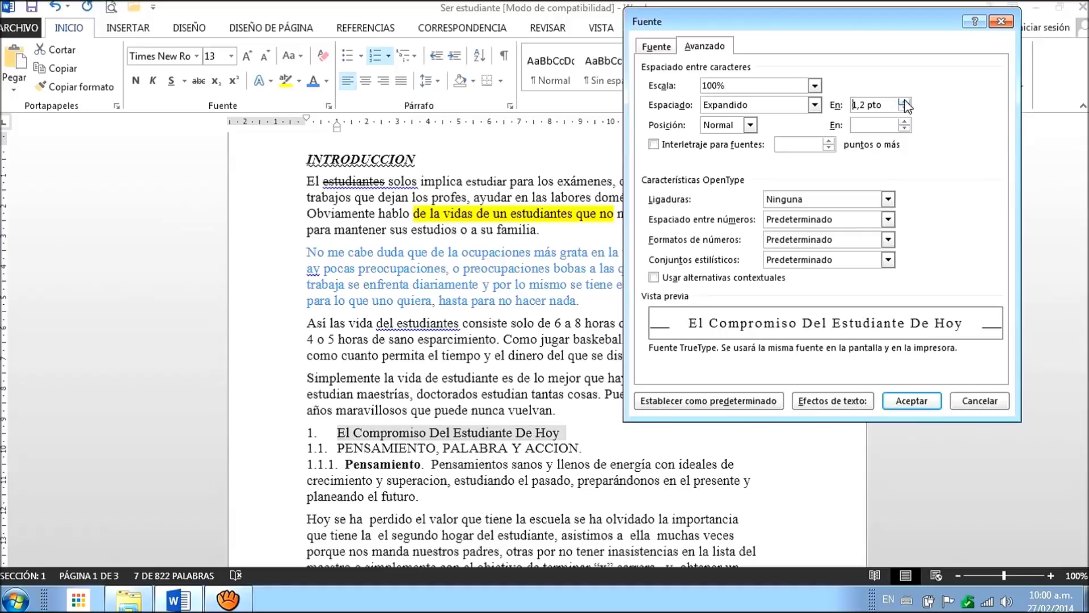
double_click(864, 104)
type("8")
key("BackSpace")
type("5")
key("Return")
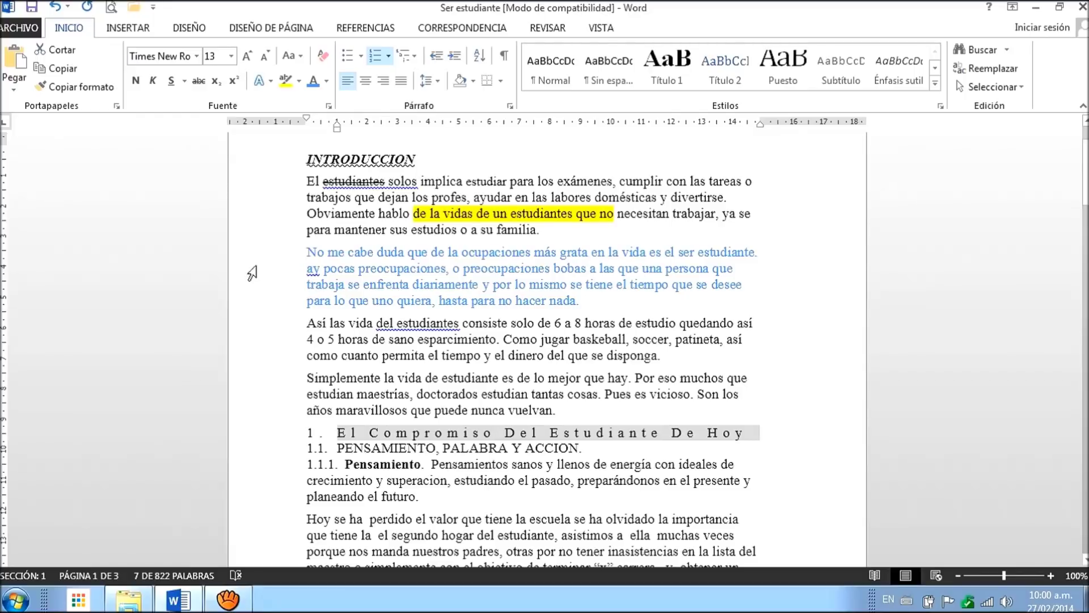
Try centered and right alignment on the first introduction paragraph
double_click(267, 214)
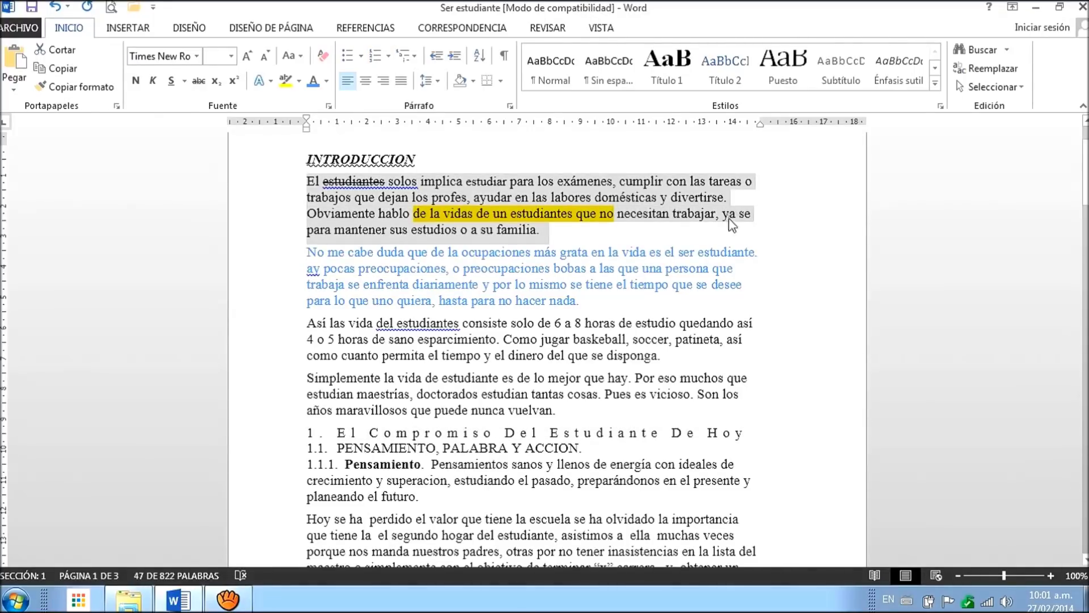
left_click(365, 85)
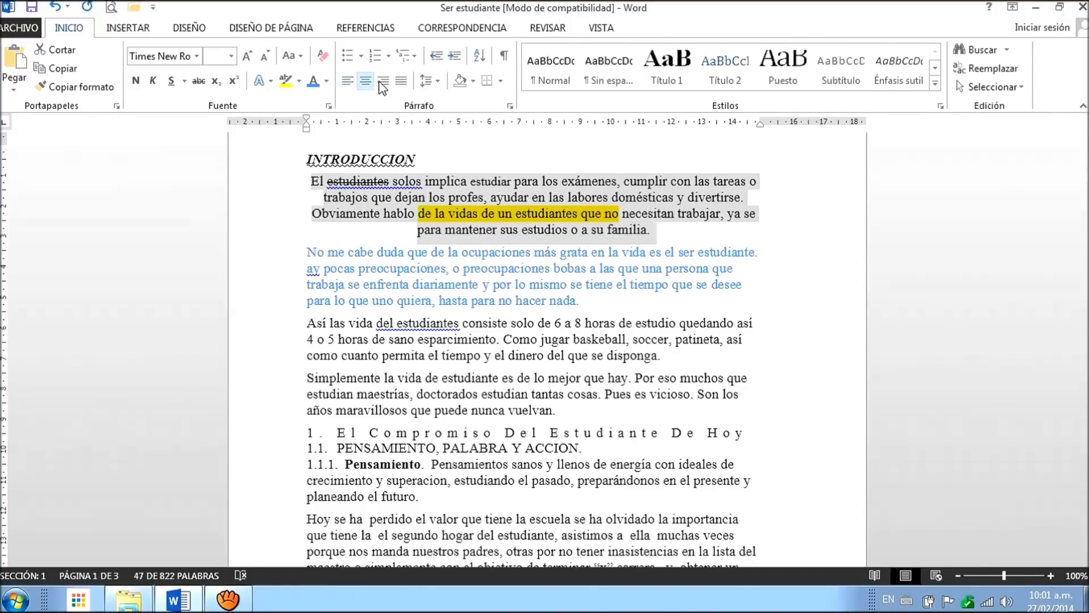
left_click(384, 81)
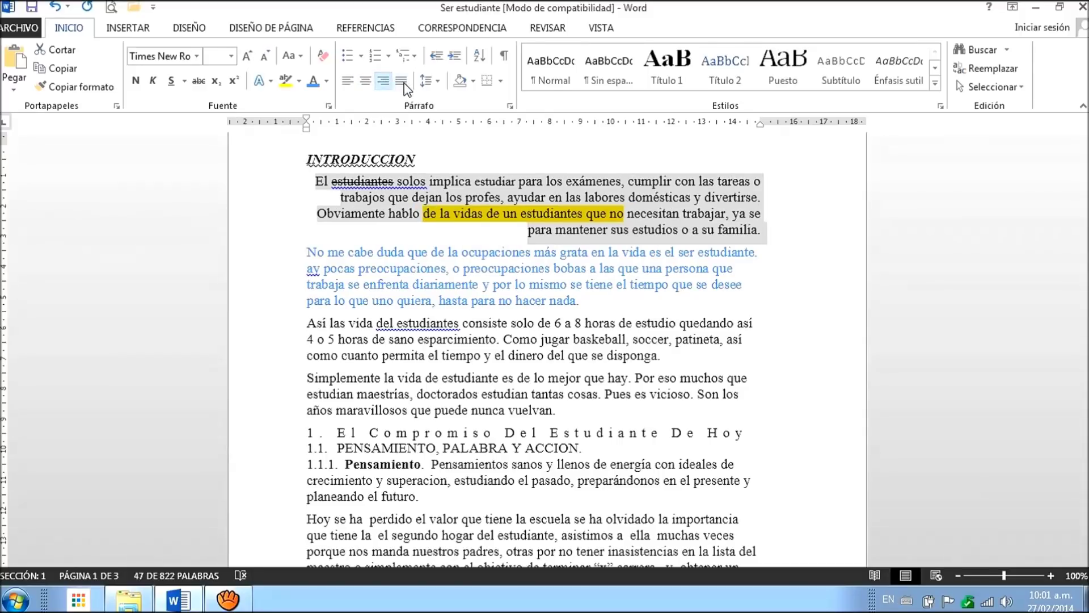
Justify the first introduction paragraph and increase its left indent by one level
left_click(401, 81)
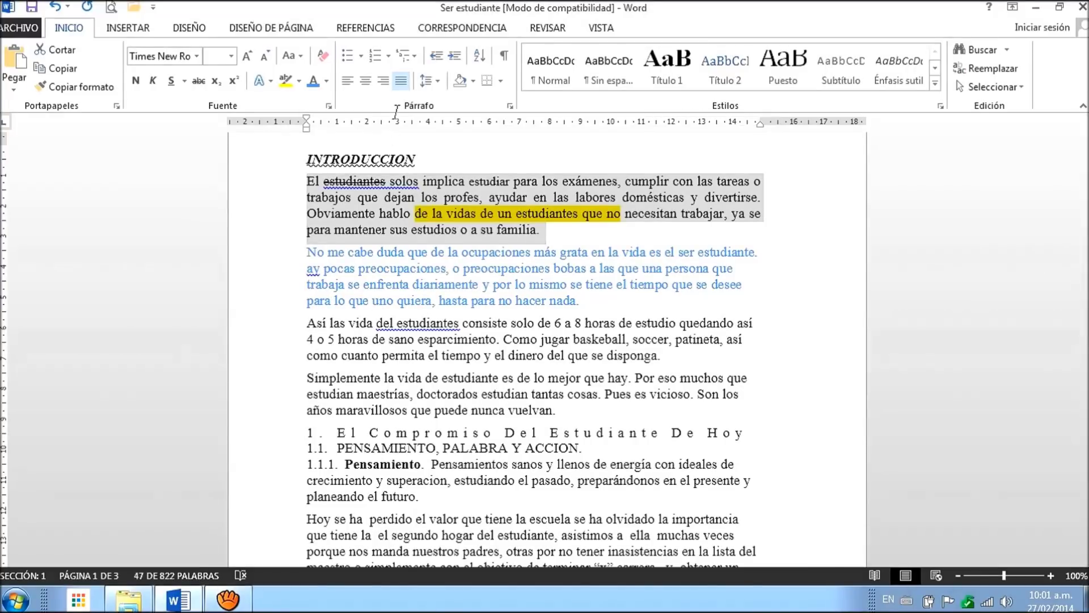
left_click(455, 55)
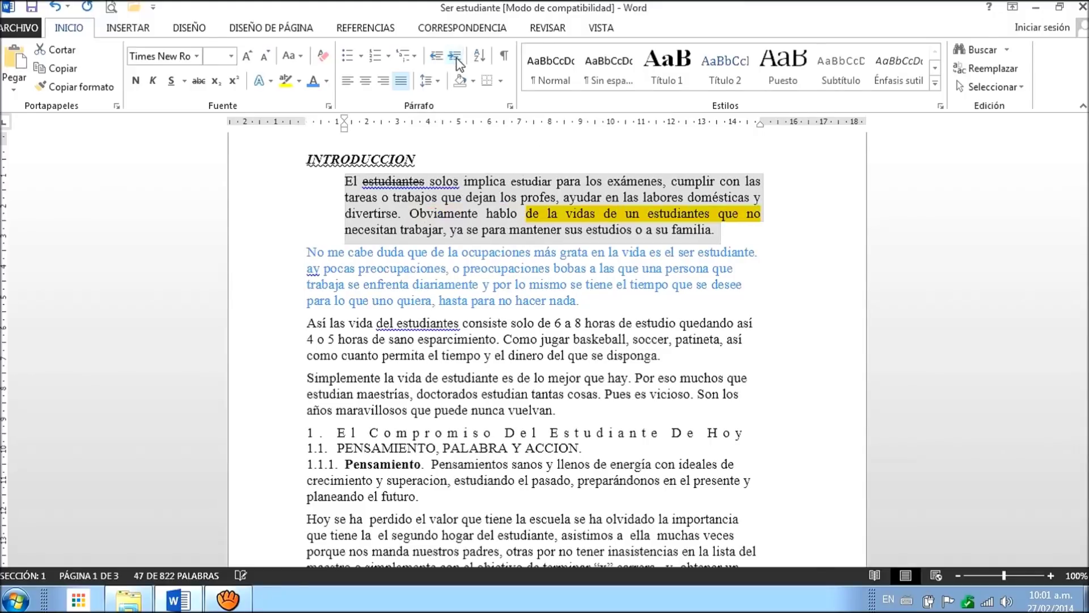
Try increasing the left indent of the blue second introduction paragraph by one level, and remove that indent again
key("Down")
key("shift+End")
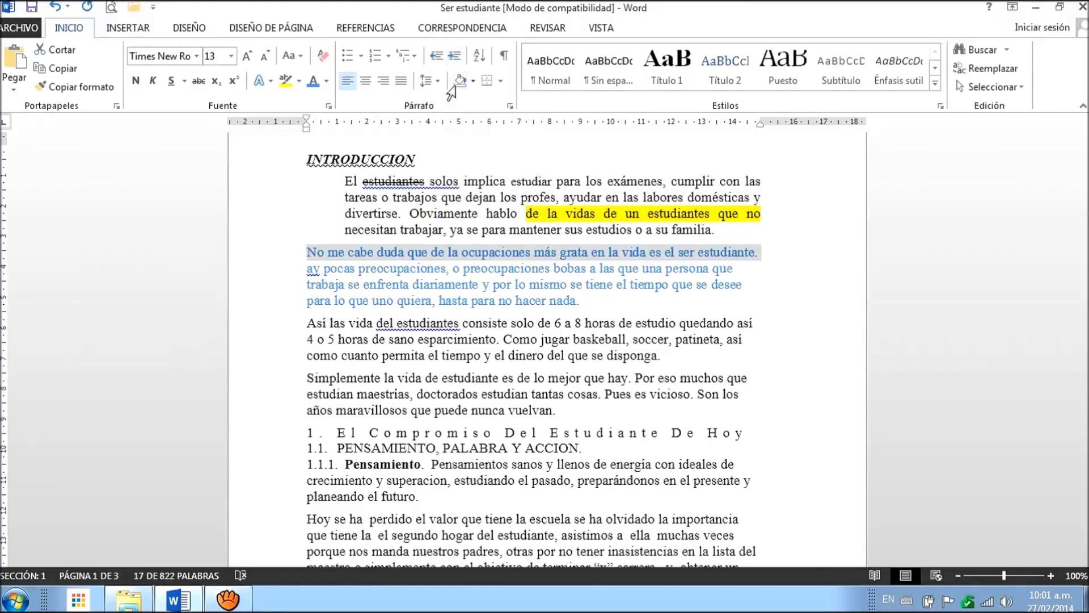
left_click(456, 55)
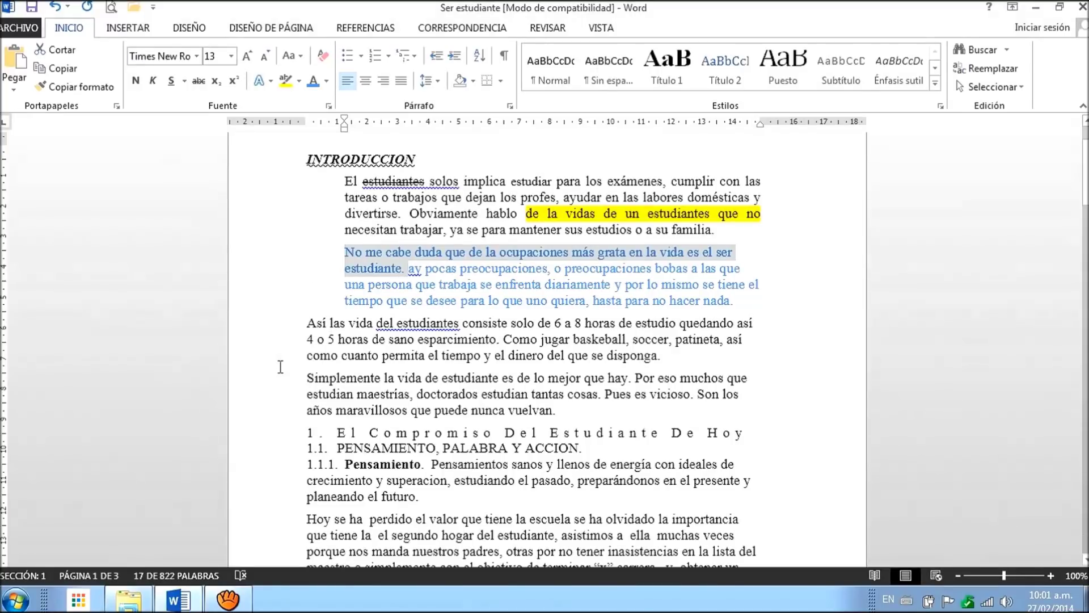
key("ctrl+shift+m")
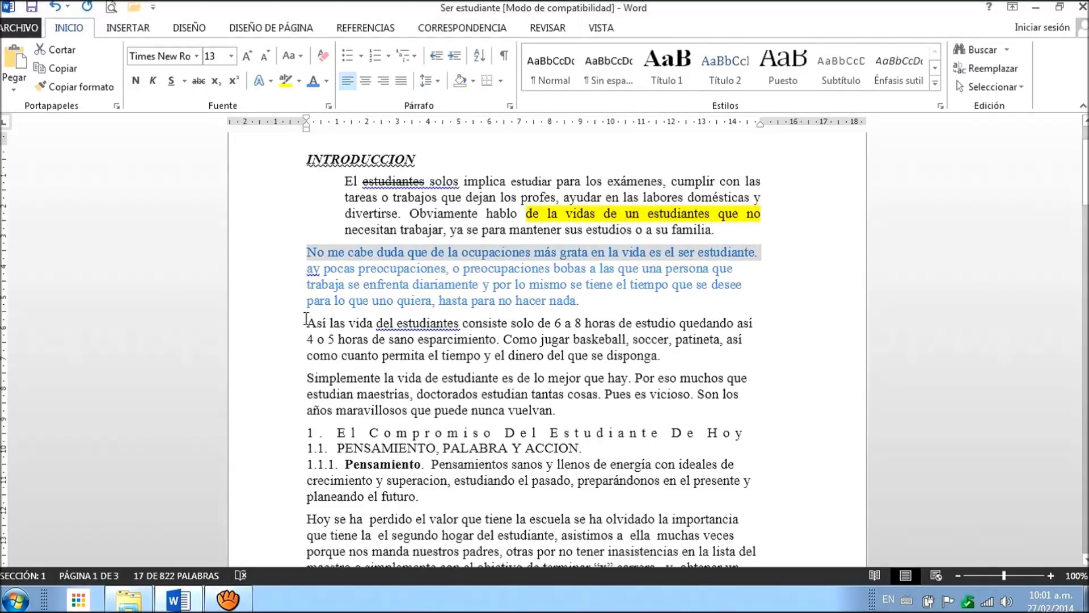
left_click(307, 322)
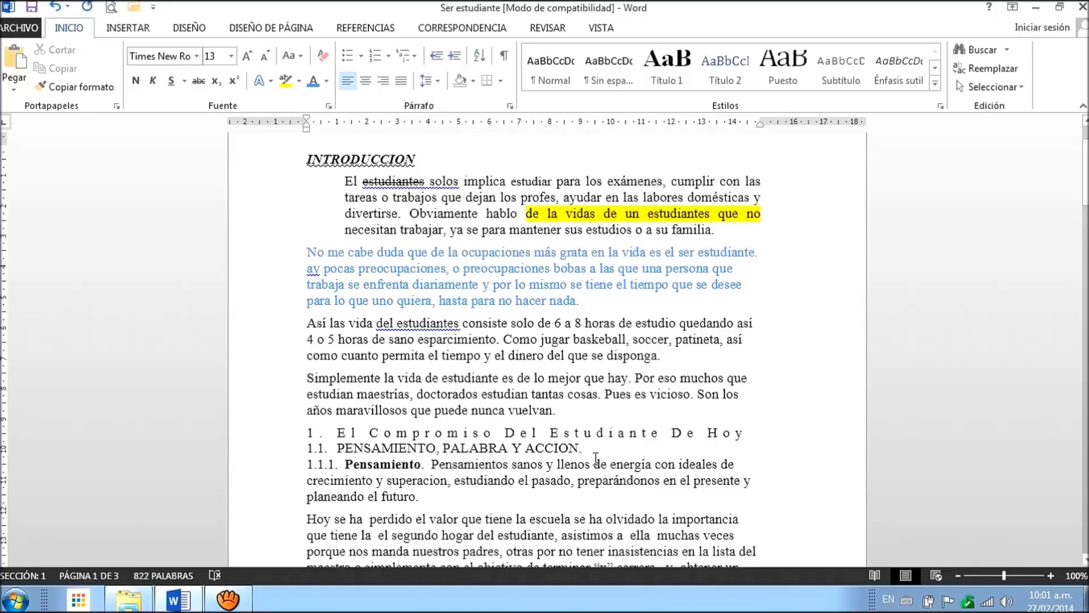
Add a line of three first names below the third introduction paragraph and space them with left tab stops at 1.5 cm and 3.25 cm
left_click(700, 375)
key("Return")
key("Return")
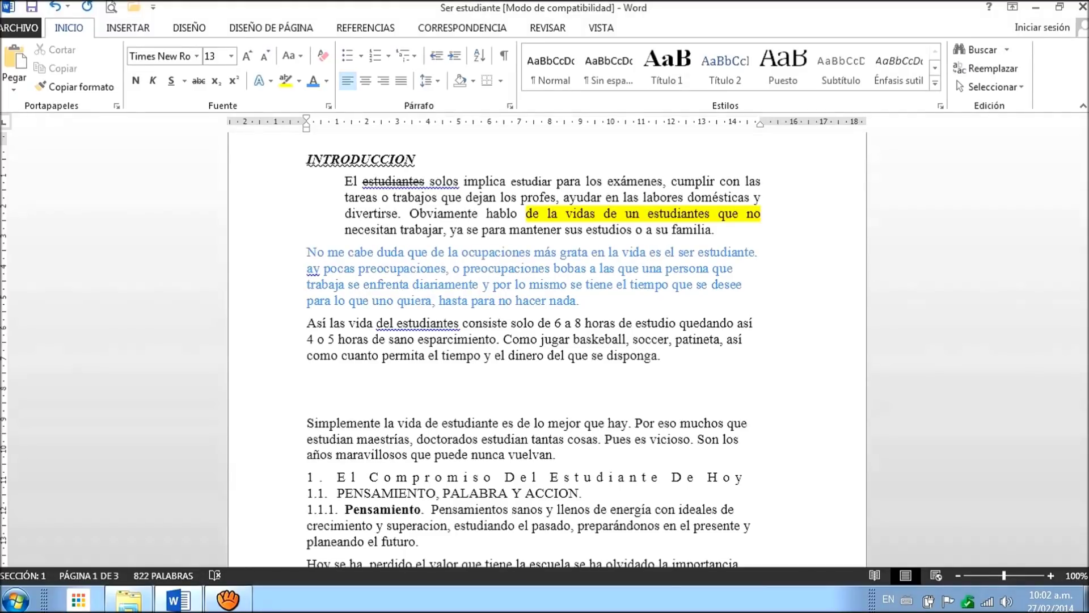
type("Ana\tFelipe Juan")
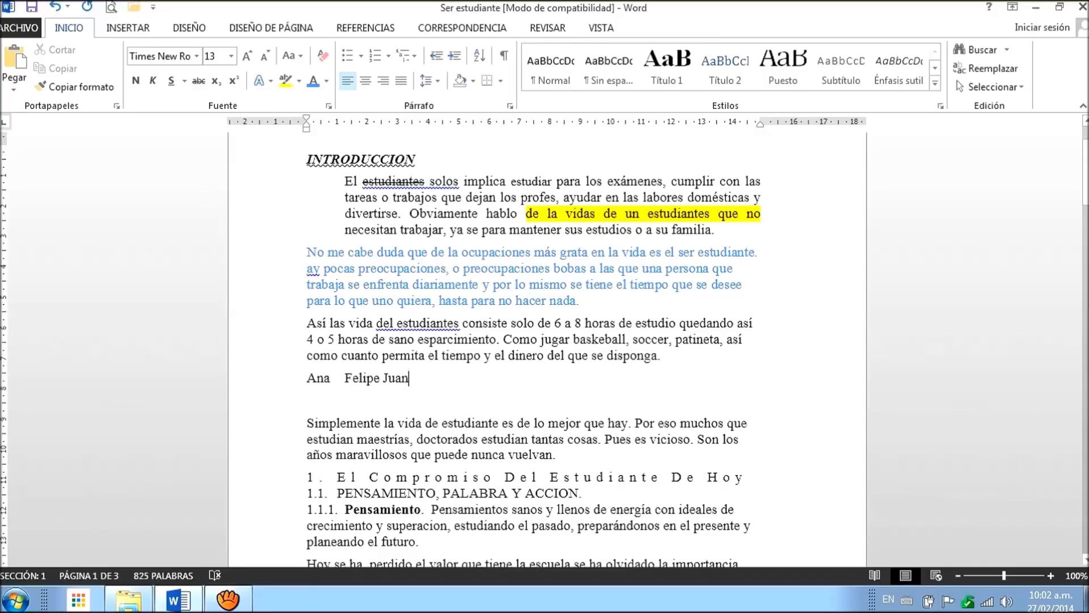
left_click(337, 122)
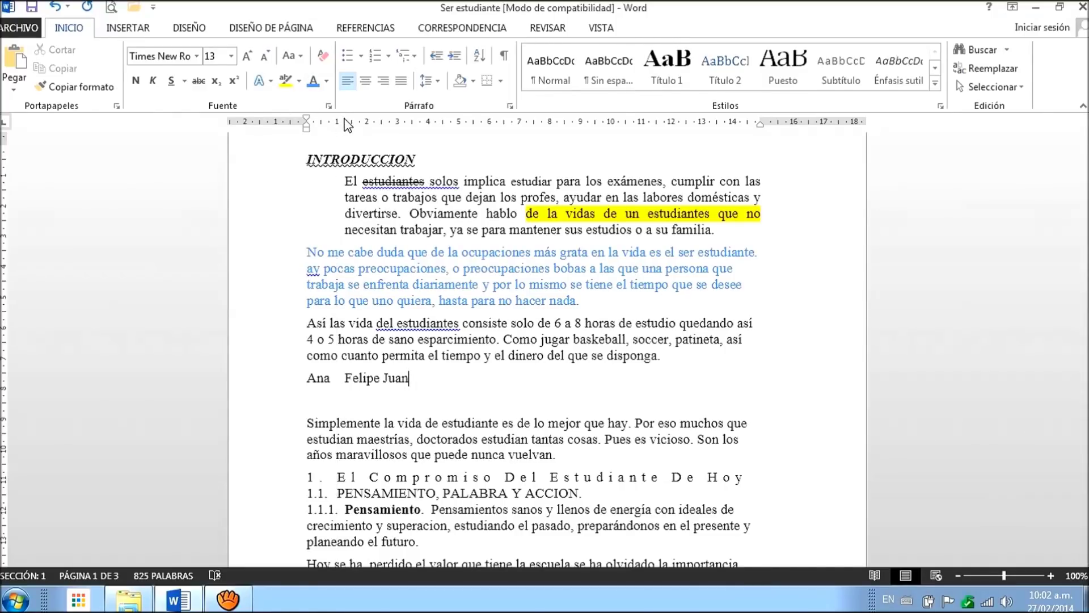
left_click(349, 124)
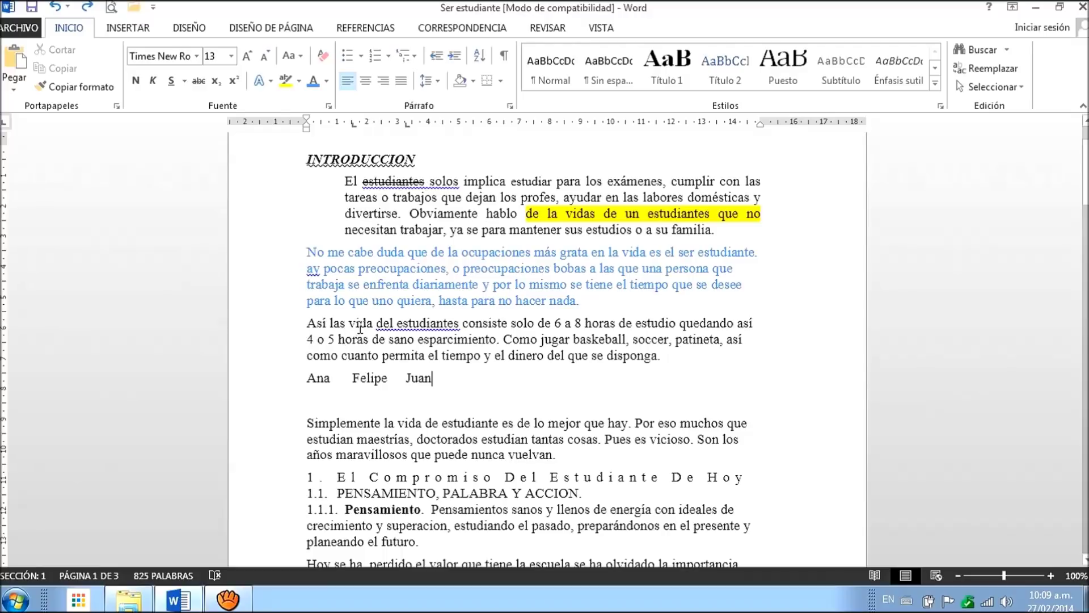
Try the centered, right and decimal alignments for the 1.5 cm tab stop without applying them
double_click(352, 125)
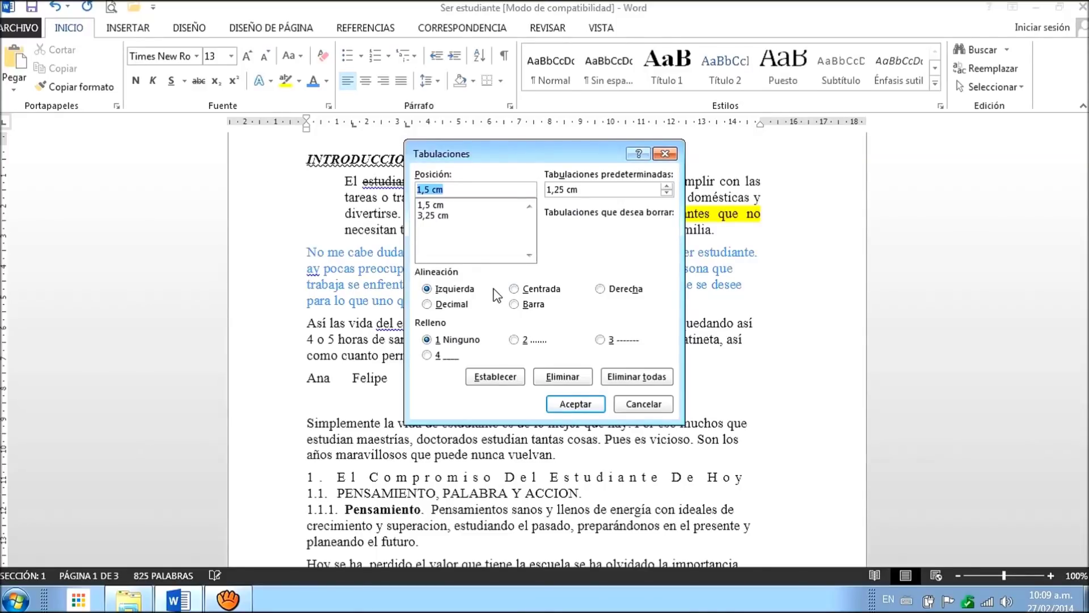
left_click(514, 290)
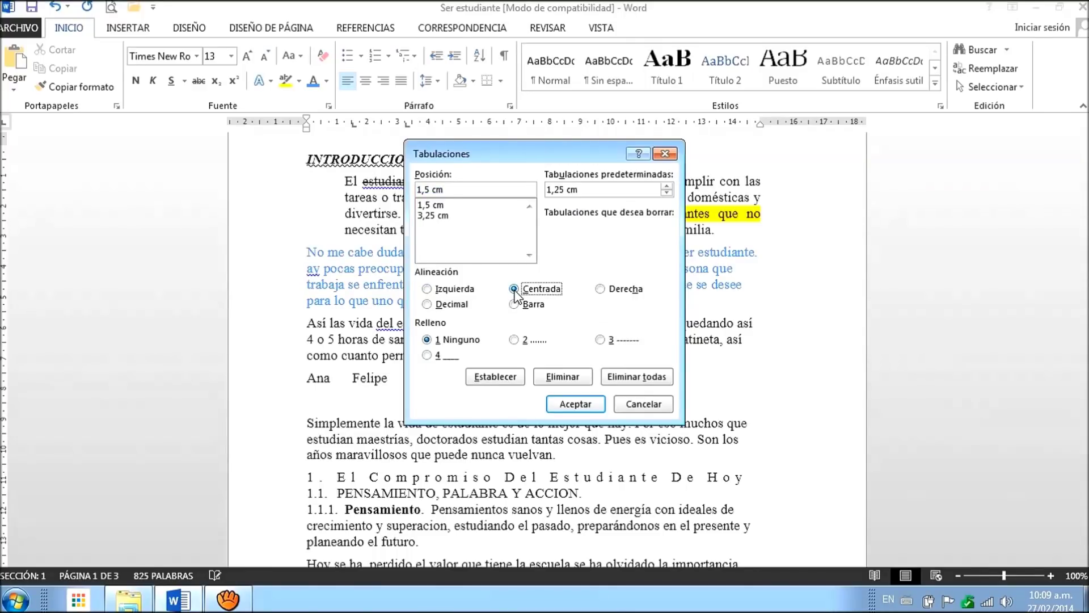
left_click(601, 292)
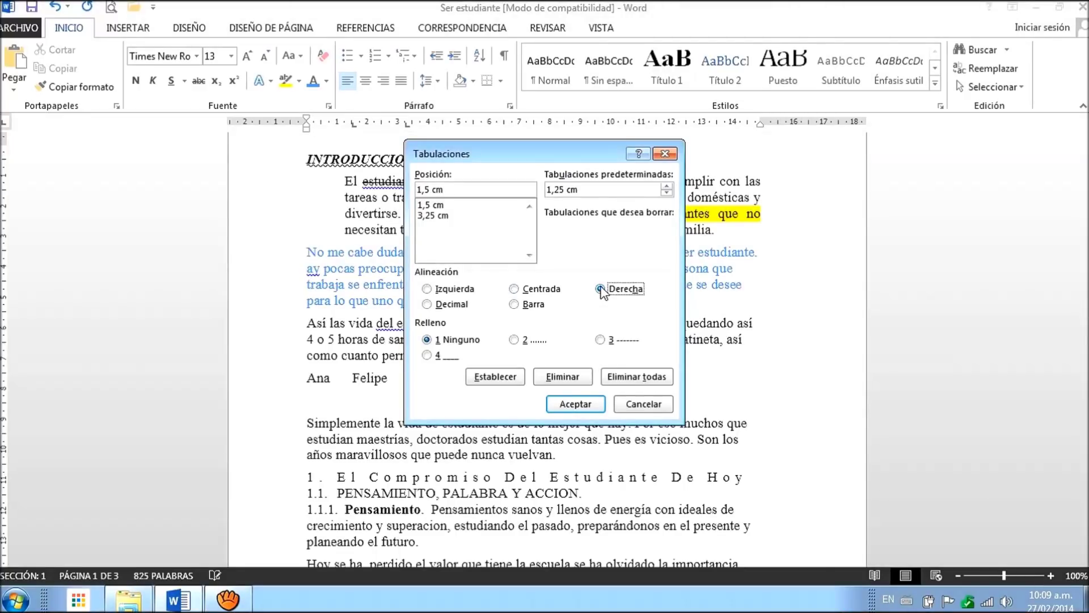
left_click(427, 305)
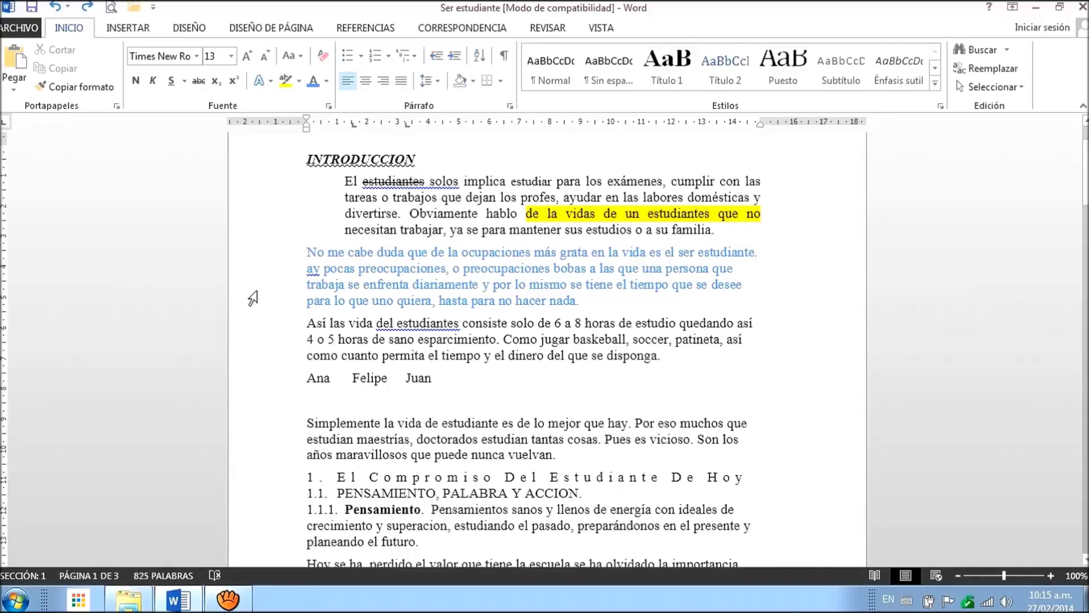
Increase the paragraph spacing before and after the second and third introduction paragraphs
left_click_drag(255, 255, 245, 361)
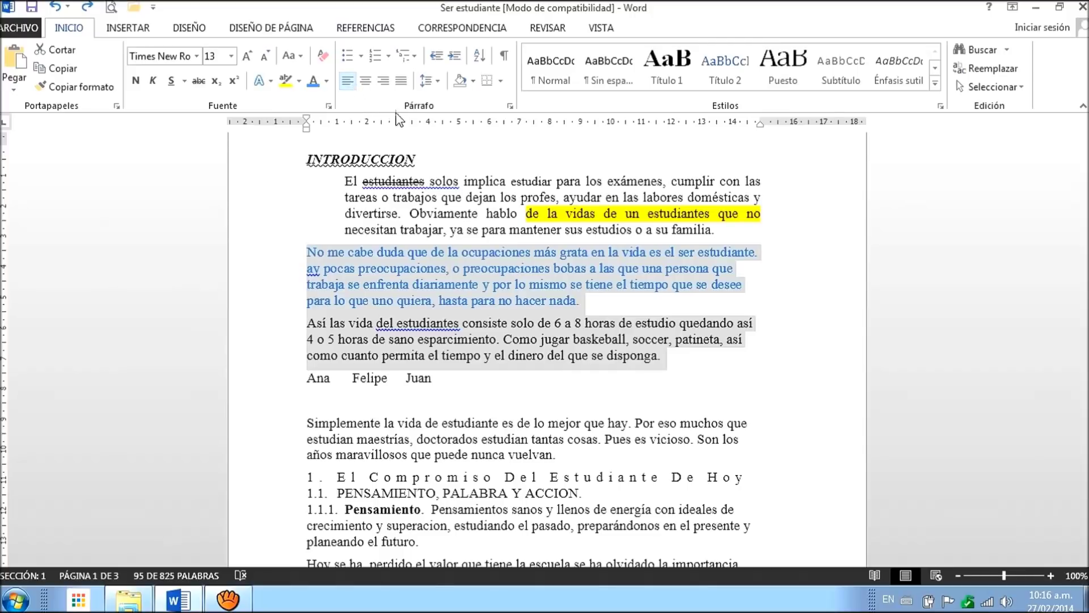
left_click(510, 106)
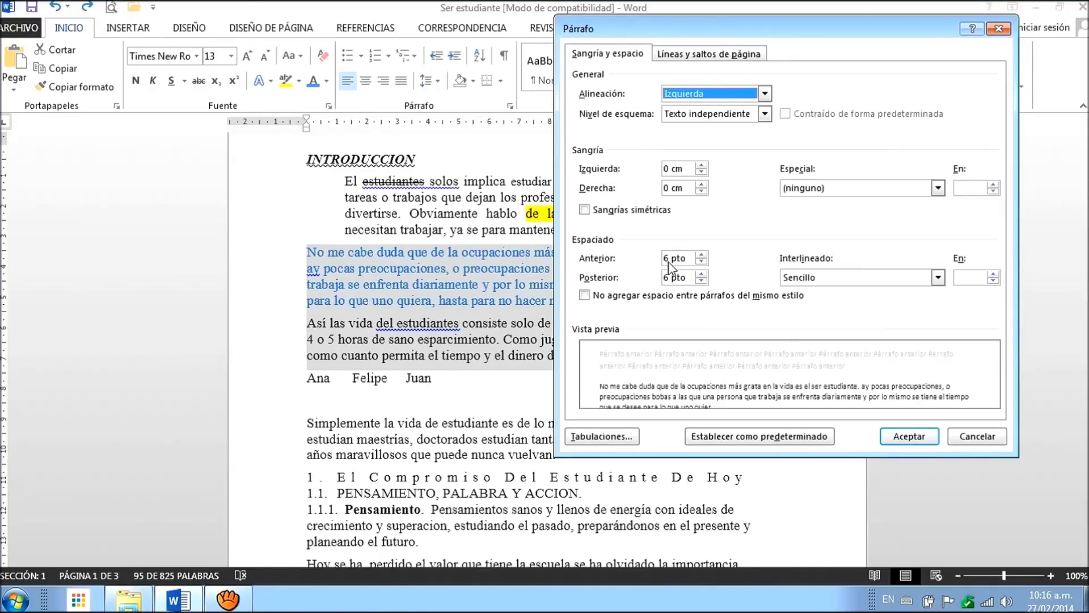
left_click_drag(669, 259, 655, 257)
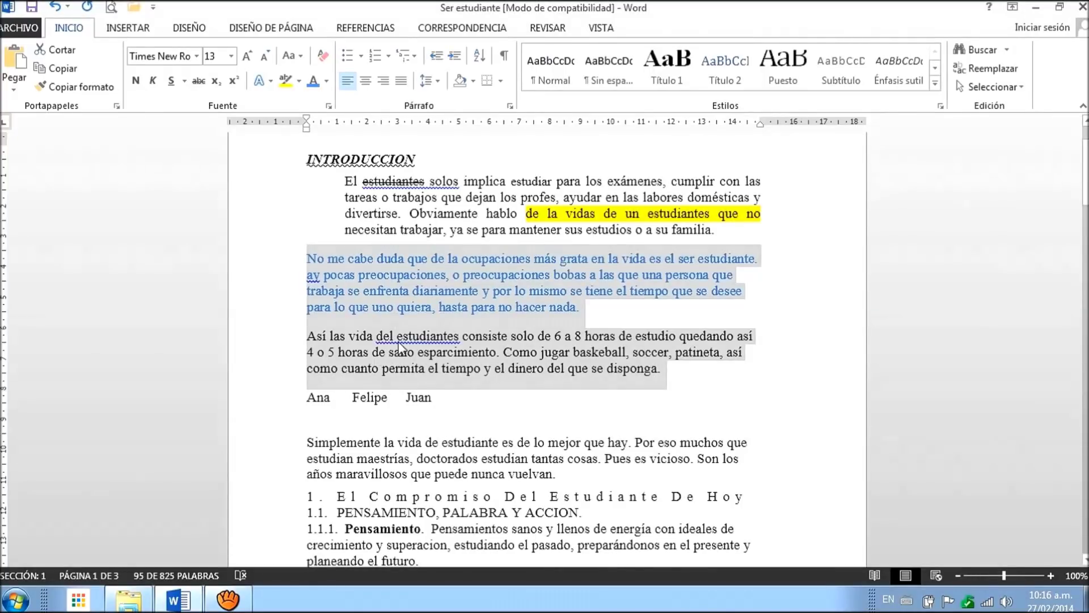
left_click(432, 398)
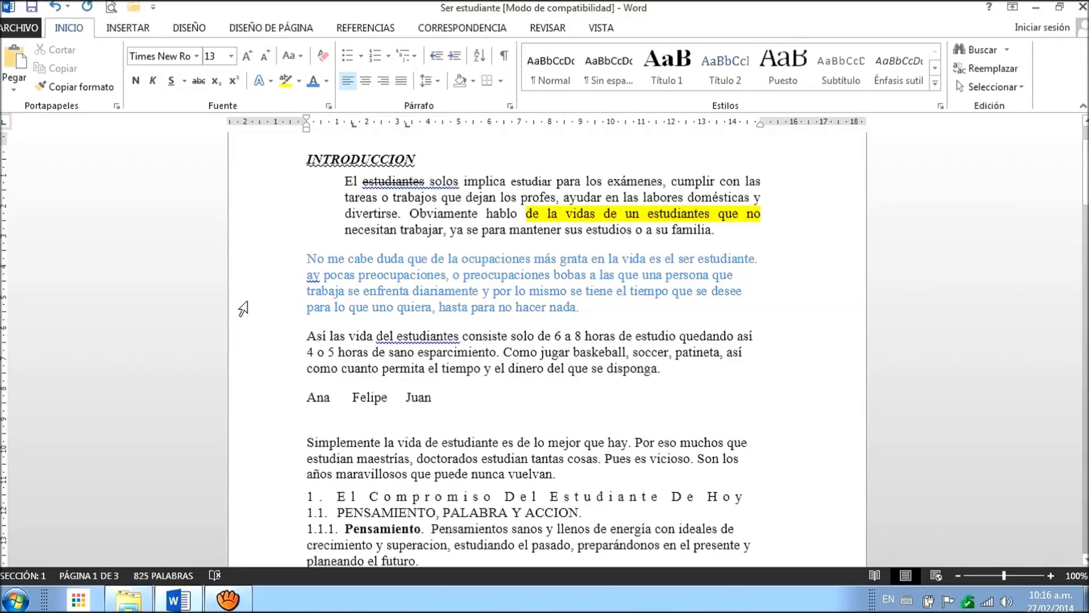
Try selecting a single line of the blue paragraph and the entire document, and clear the selection
left_click(247, 299)
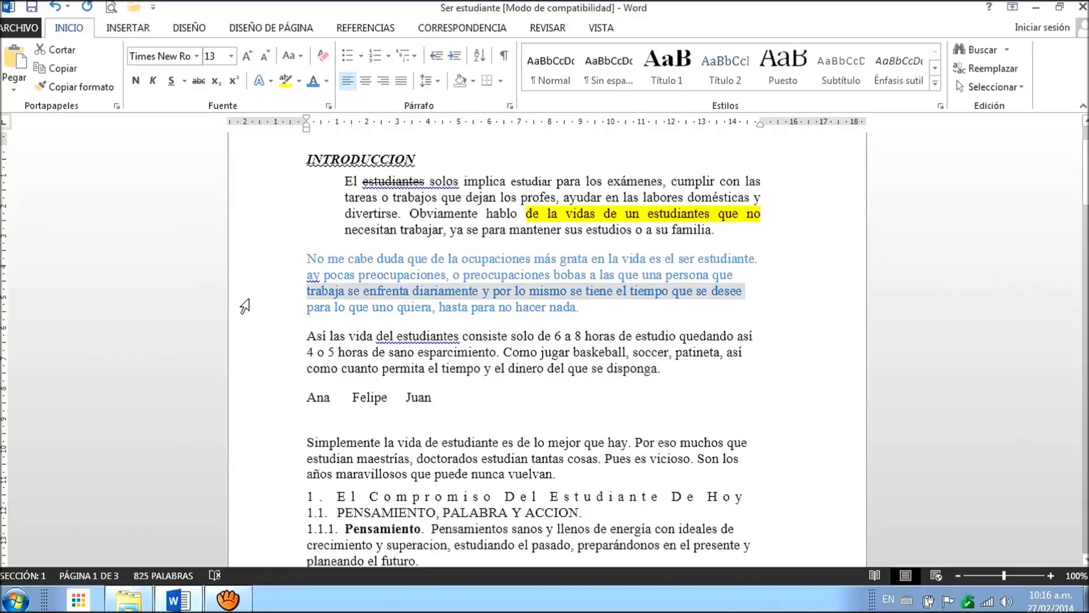
triple_click(248, 299)
left_click(248, 298)
triple_click(252, 306)
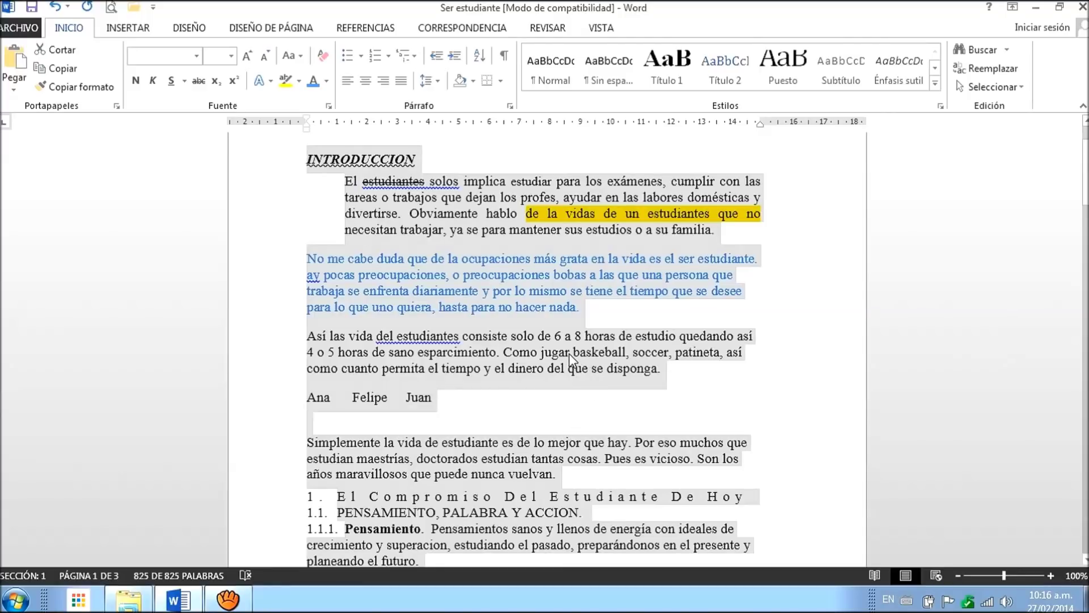
left_click(543, 306)
Set the line spacing of the blue second introduction paragraph to 1.5
left_click_drag(271, 265, 261, 315)
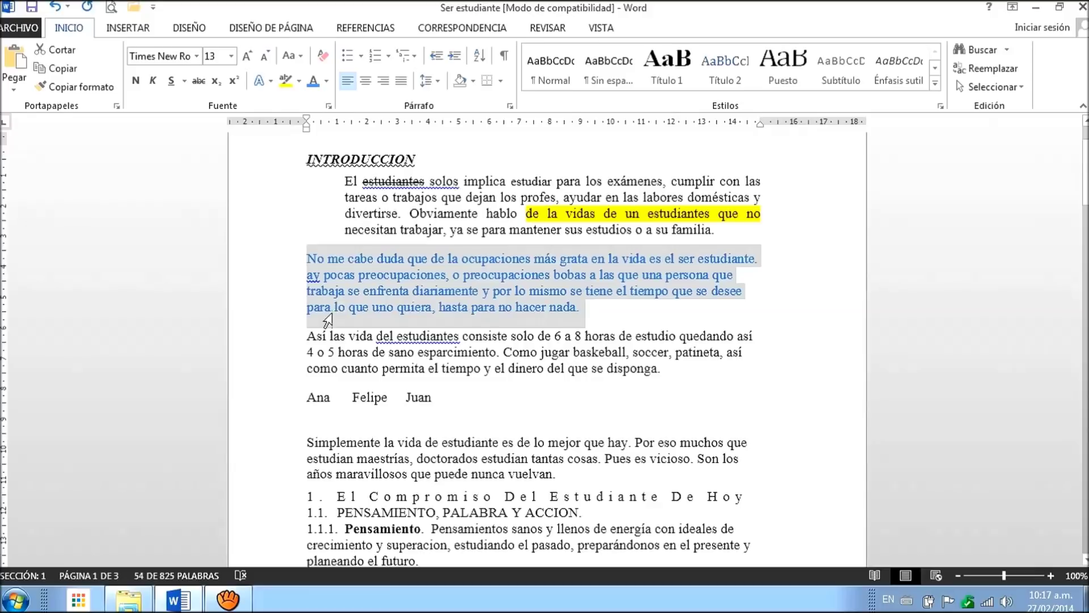
left_click(439, 83)
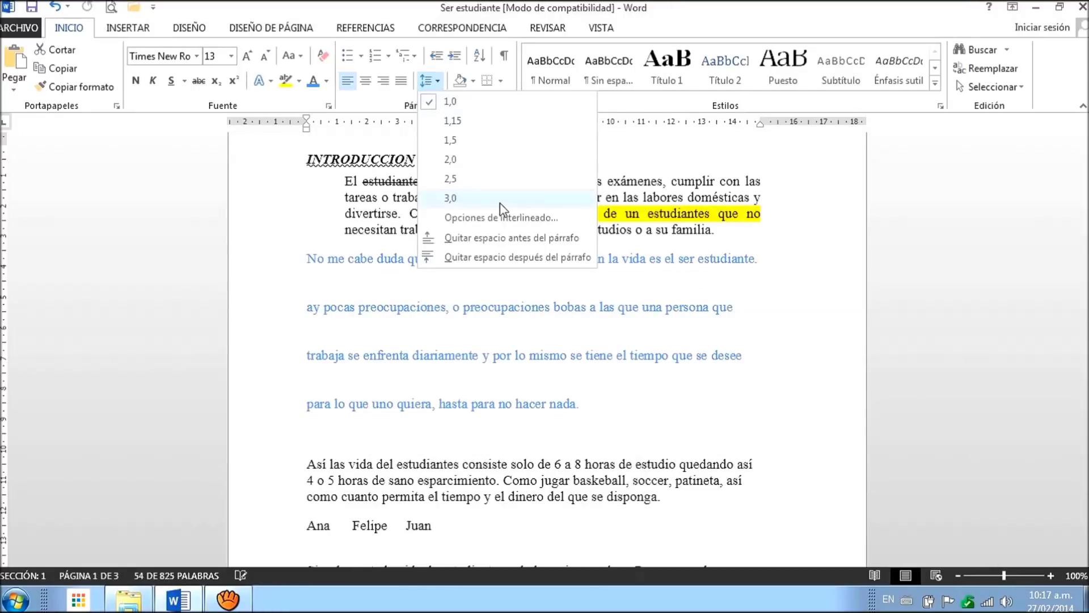
left_click(513, 147)
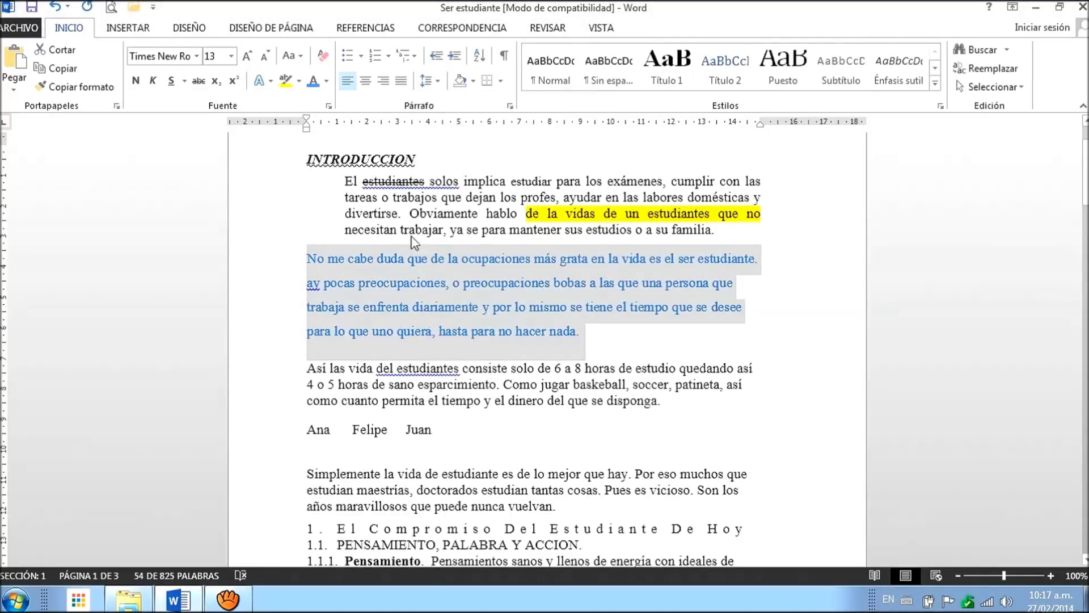
Preview removing the space before the blue second introduction paragraph, without applying it
left_click(440, 85)
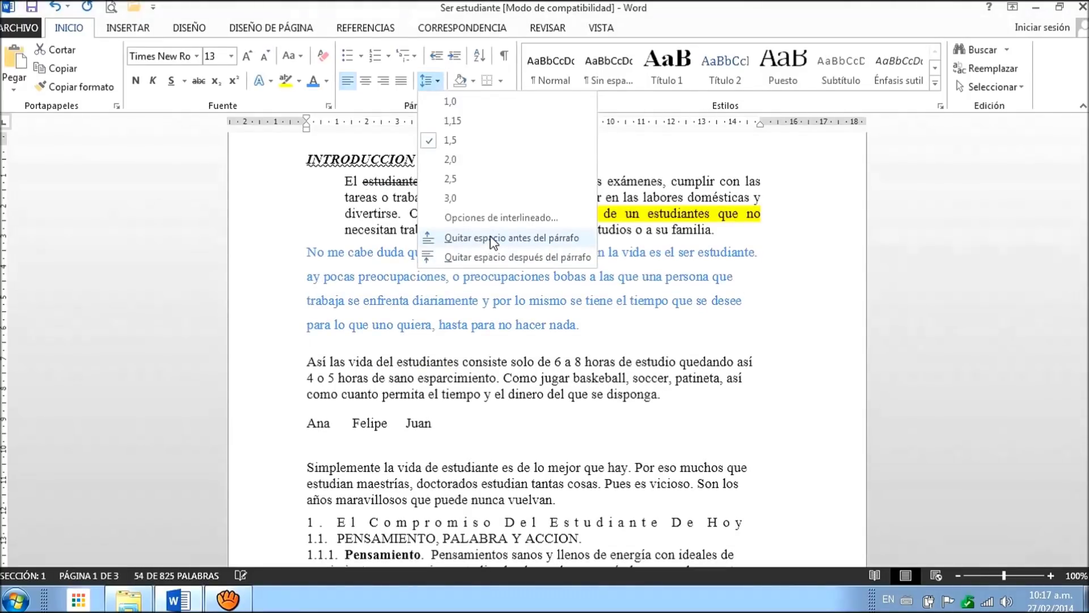
left_click(352, 381)
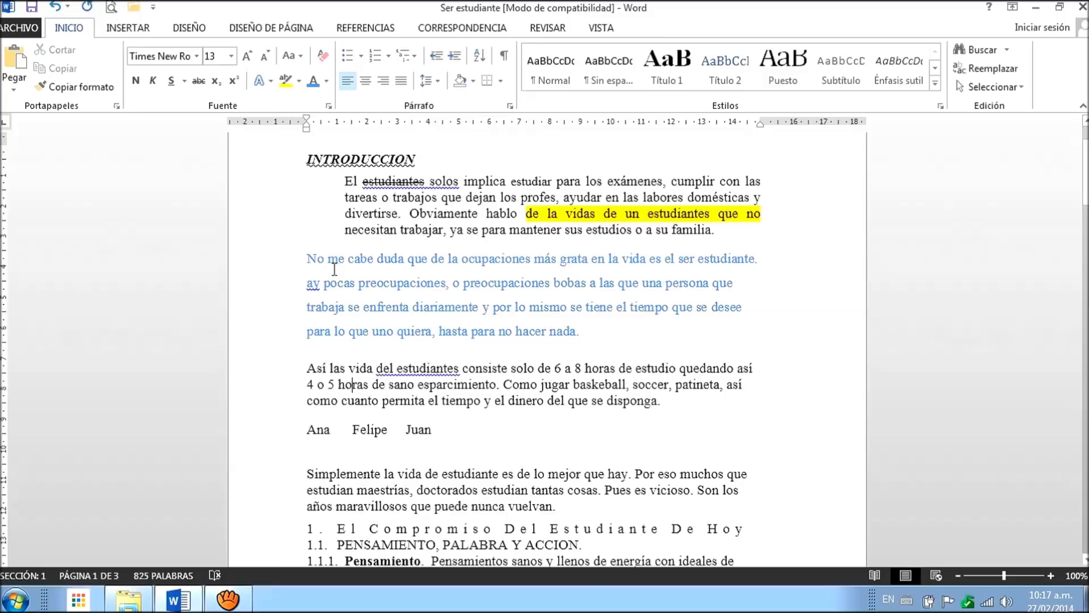
left_click_drag(260, 267, 257, 335)
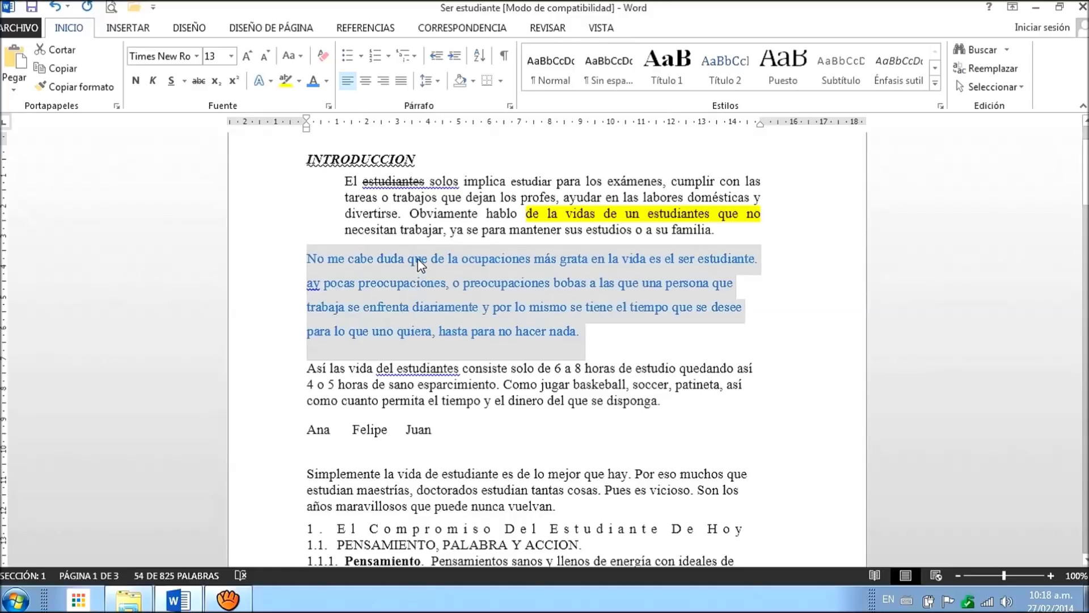
left_click(410, 400)
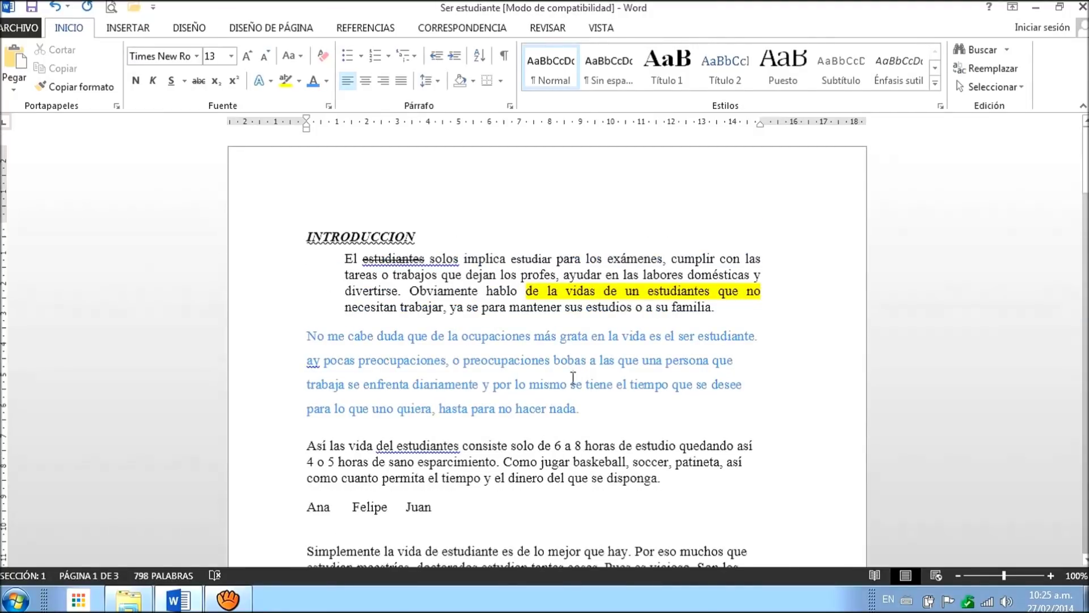
Define a new bullet for the four "Hoy es tiempo" lines on page 2, using the spade from the Symbol font
scroll(399, 282, "down", 4)
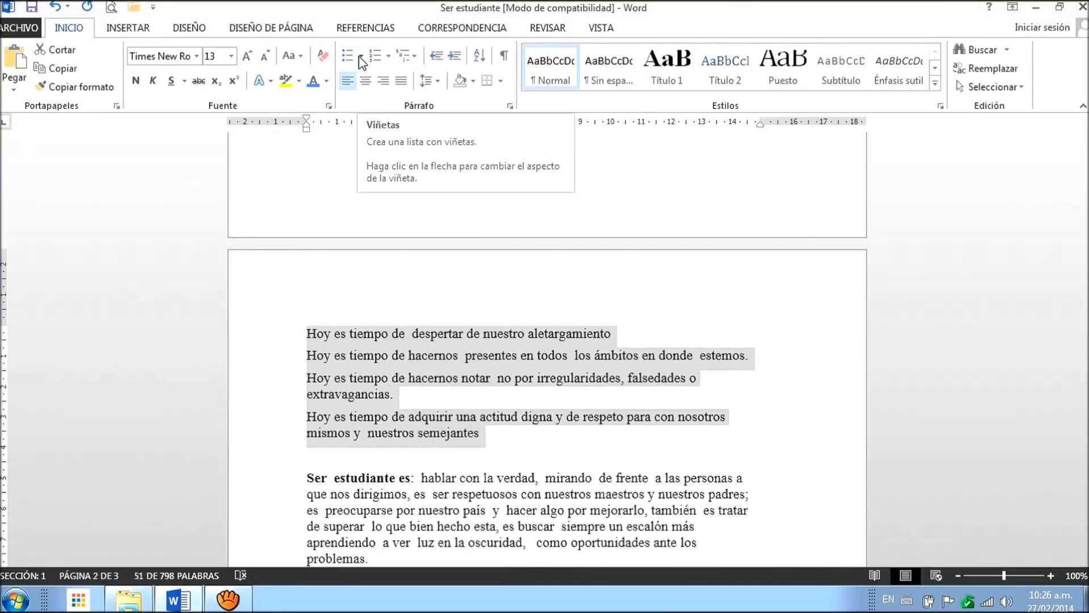
left_click(361, 56)
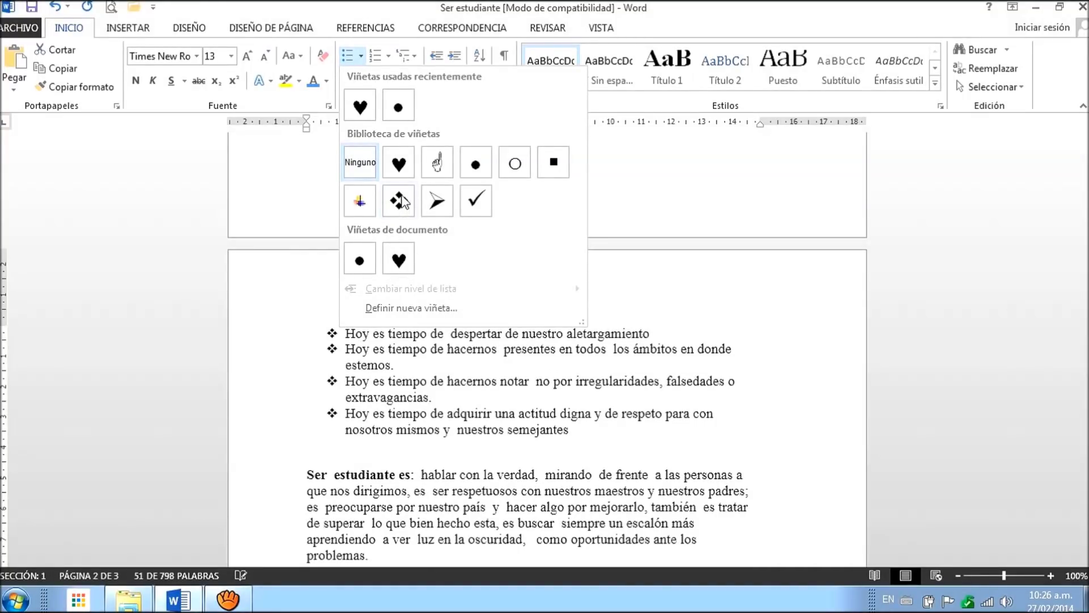
left_click(381, 312)
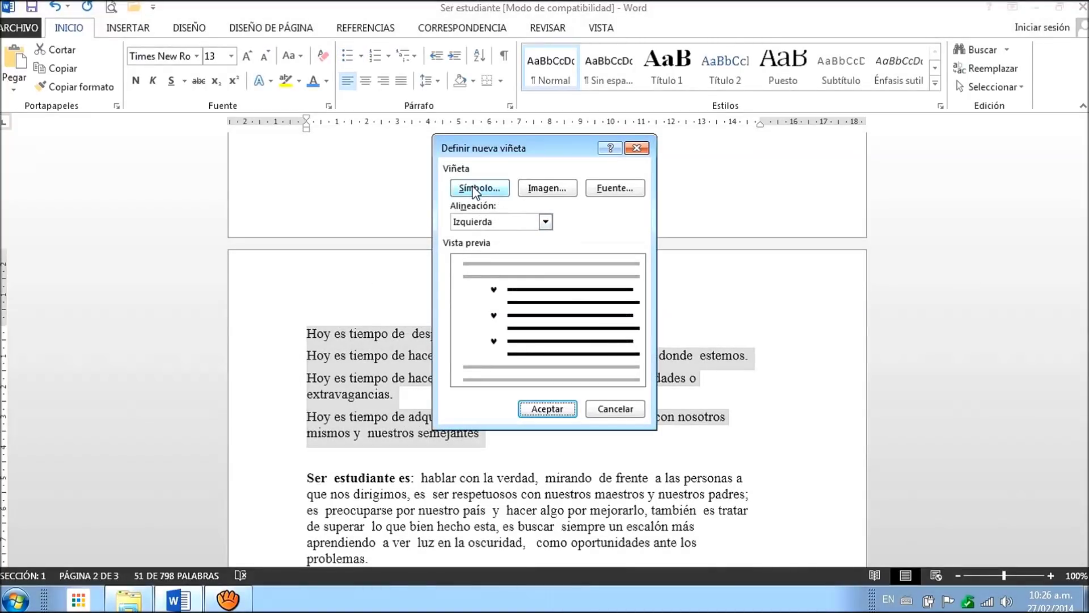
left_click(475, 191)
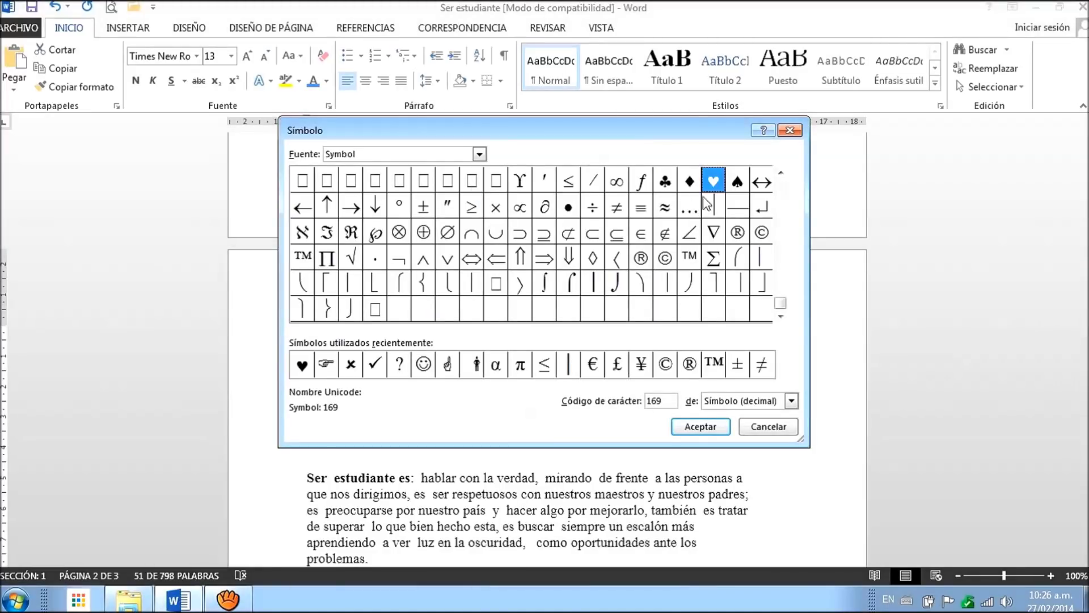
double_click(713, 182)
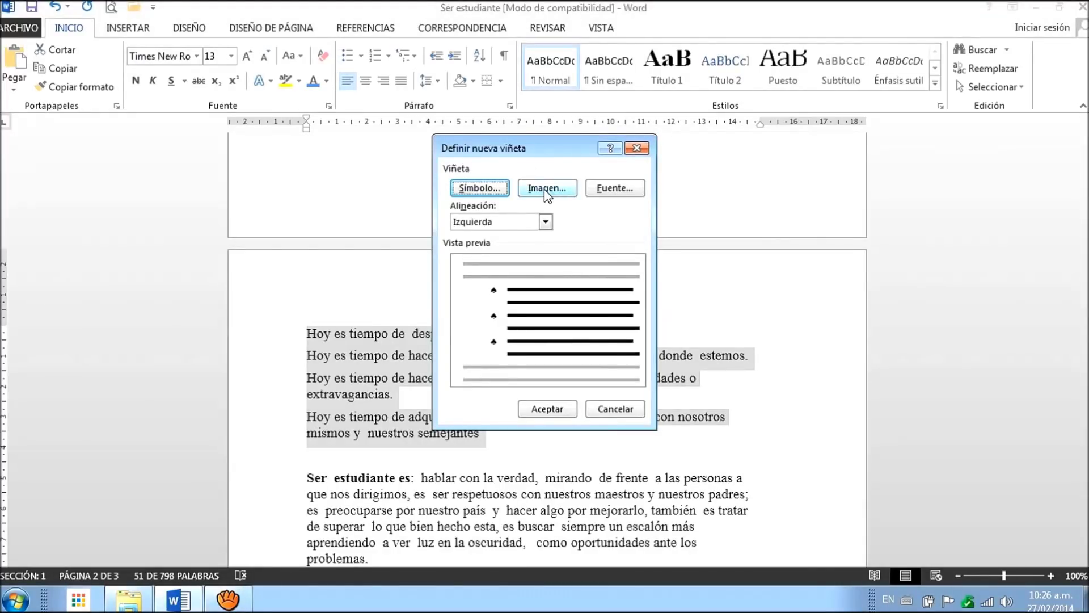
Format the spade bullet in blue at size 20 and apply it to the four "Hoy es tiempo" lines
left_click(614, 189)
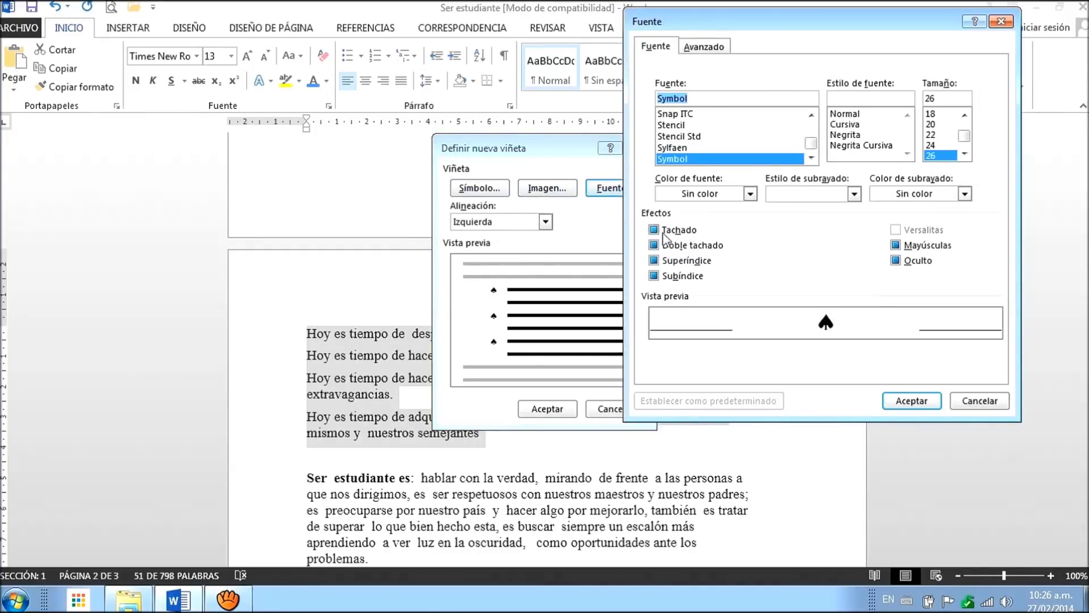
left_click(751, 195)
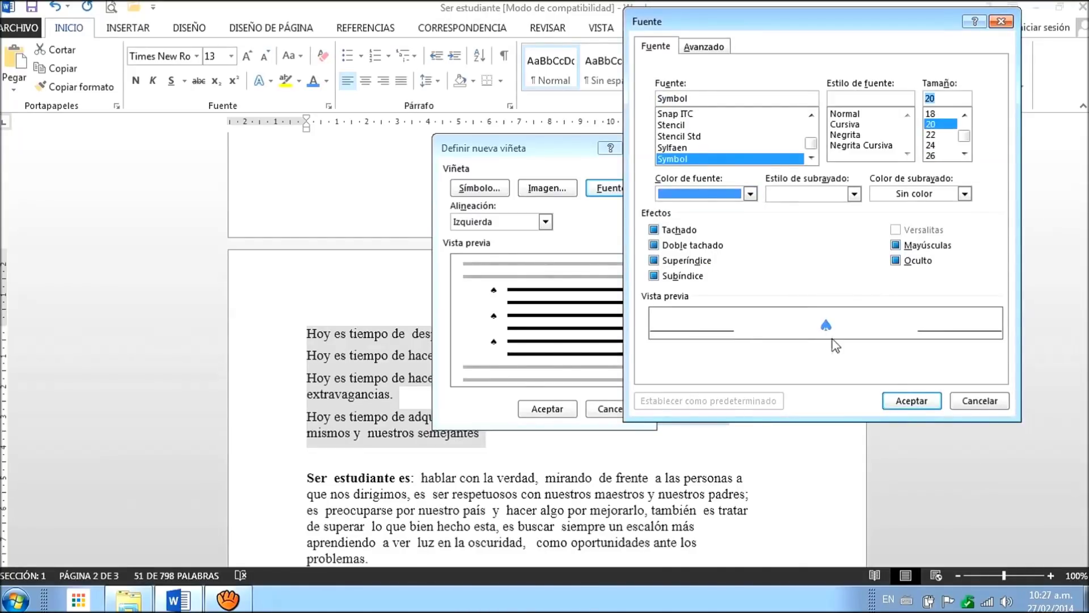
left_click(911, 400)
key("Return")
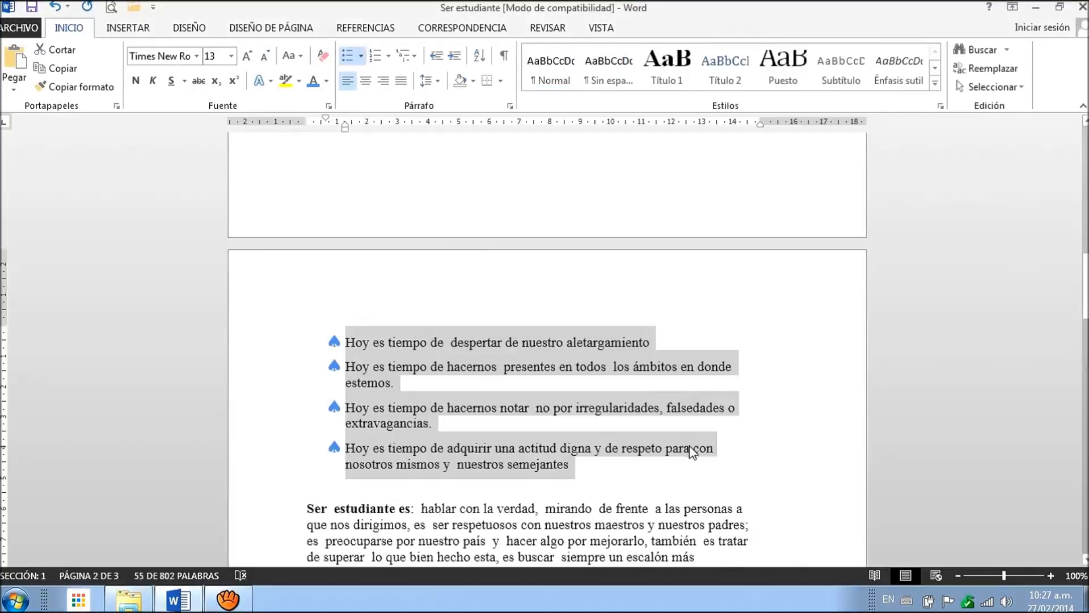
scroll(675, 469, "down", 1)
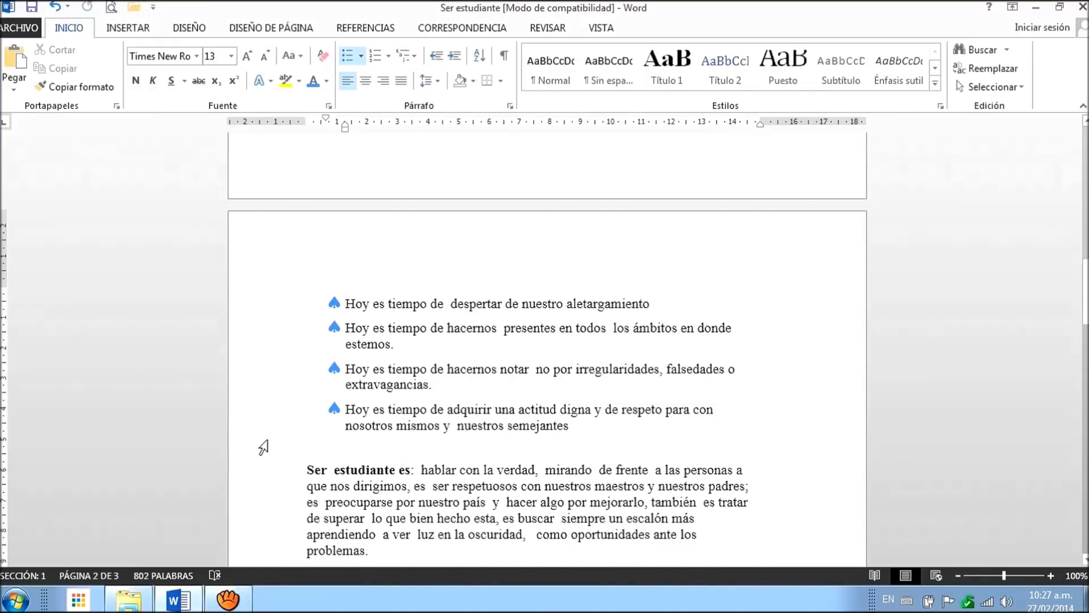
scroll(268, 431, "up", 5)
scroll(273, 398, "up", 4)
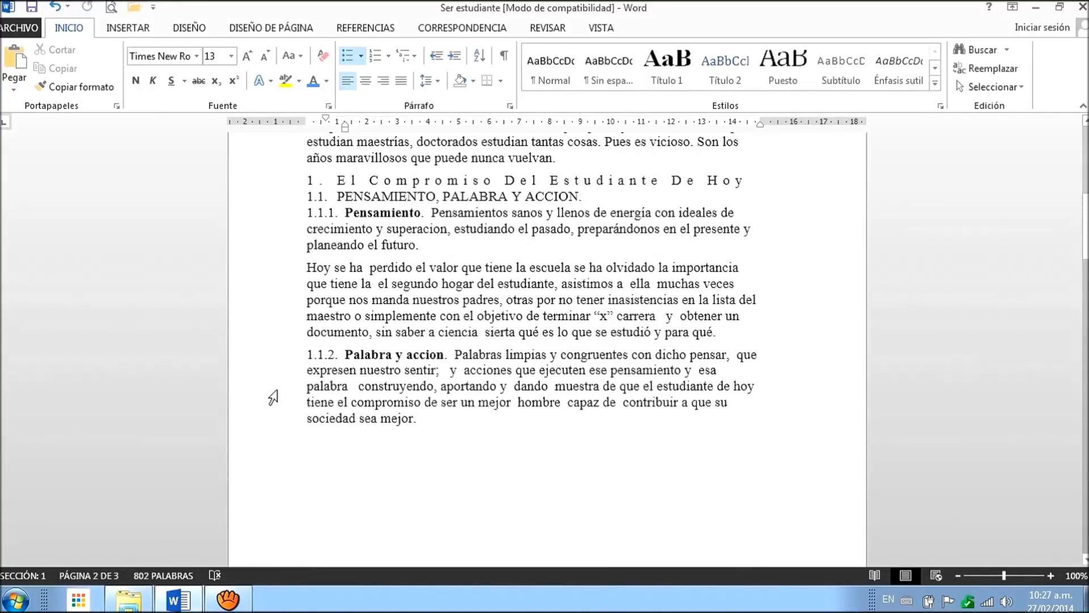
Try a new A, B, C number format on the three numbered lines from "El Compromiso Del Estudiante De Hoy" to "Pensamiento"
left_click_drag(276, 182, 279, 222)
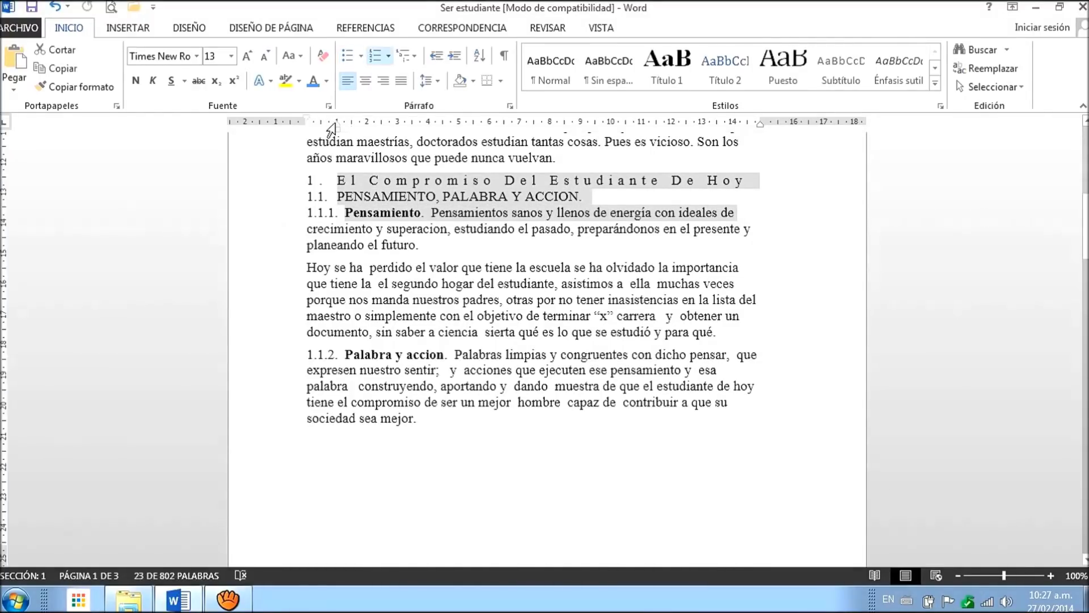
left_click(389, 57)
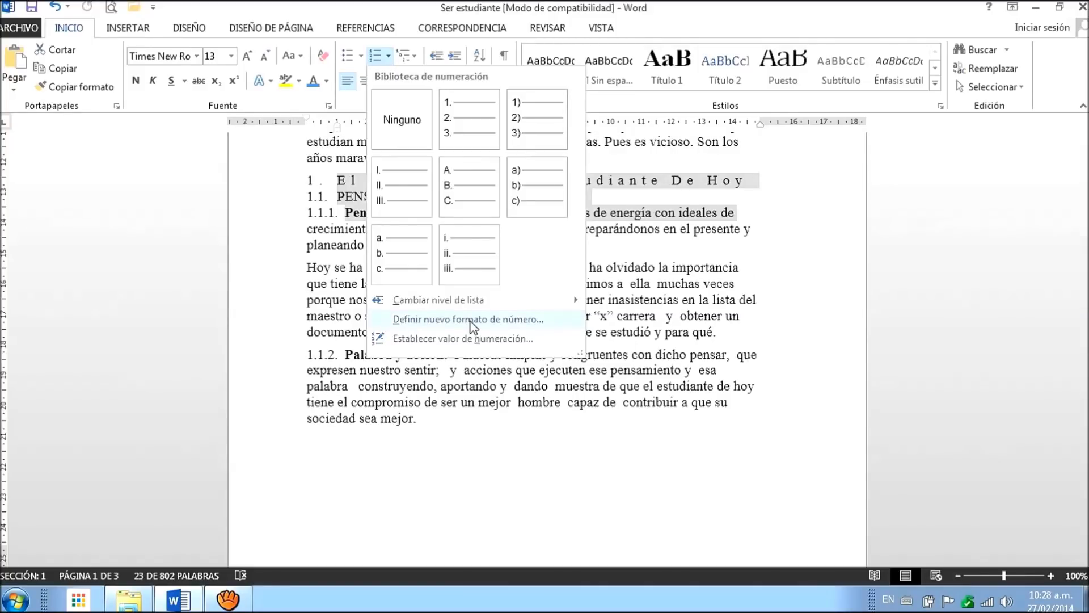
left_click(471, 321)
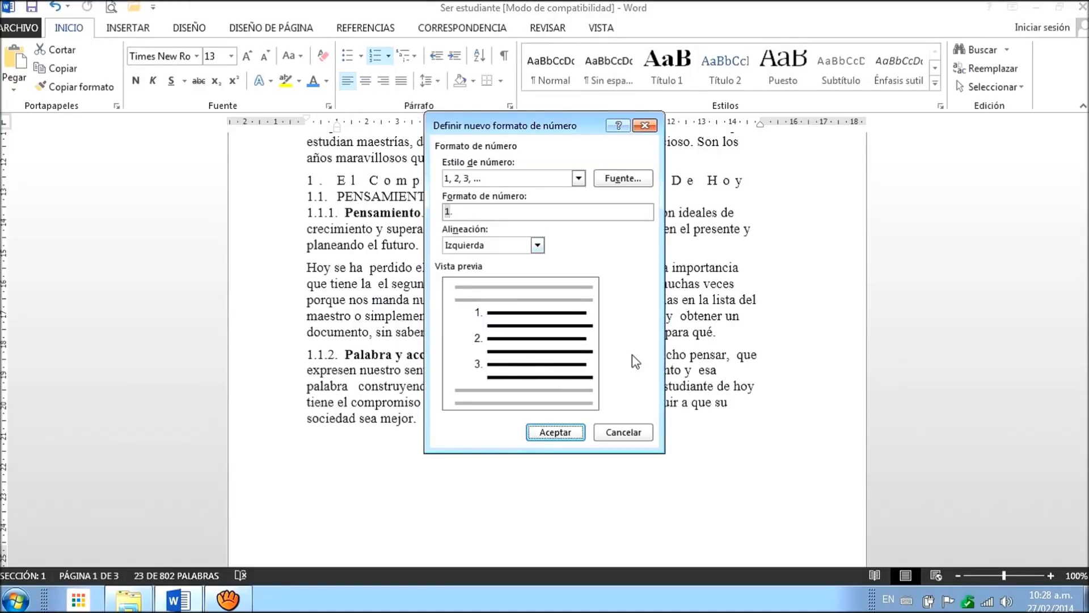
left_click(578, 180)
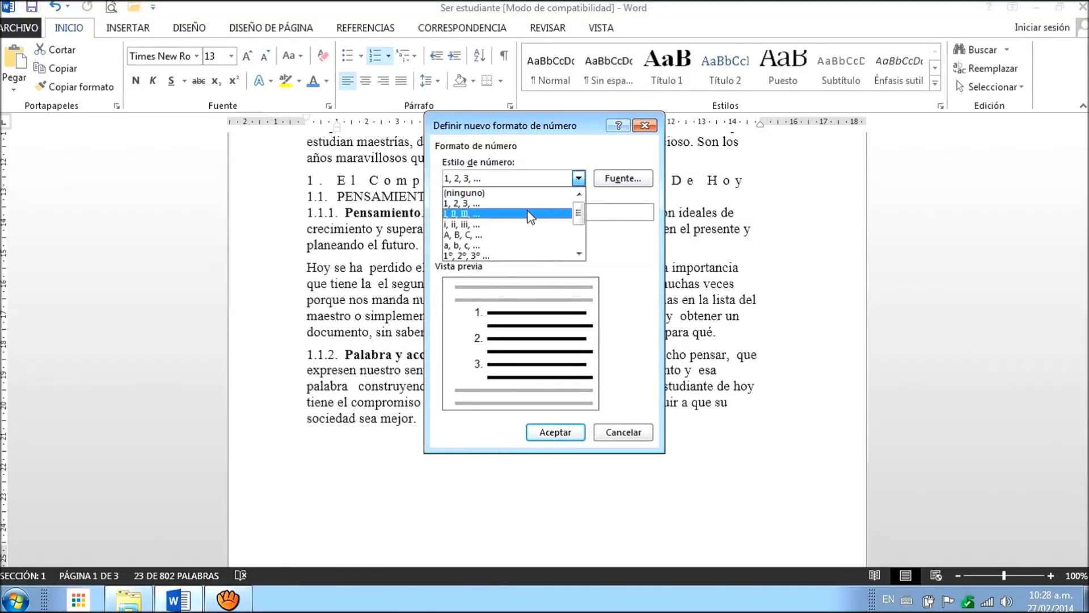
left_click(511, 234)
key("Return")
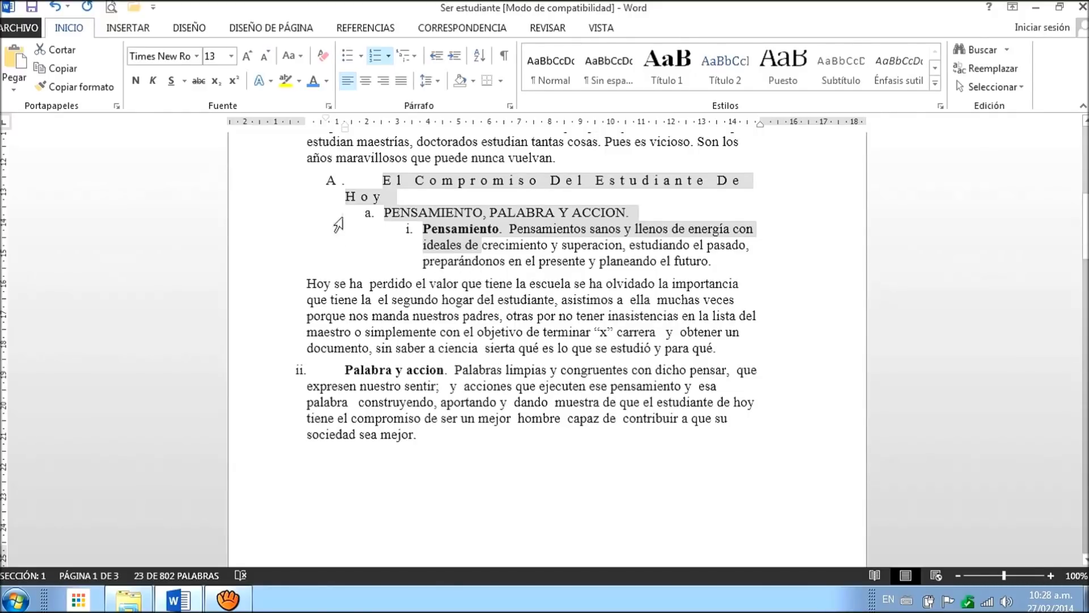
Try the 1), a), i) multilevel list format on the three selected numbered lines
left_click(416, 56)
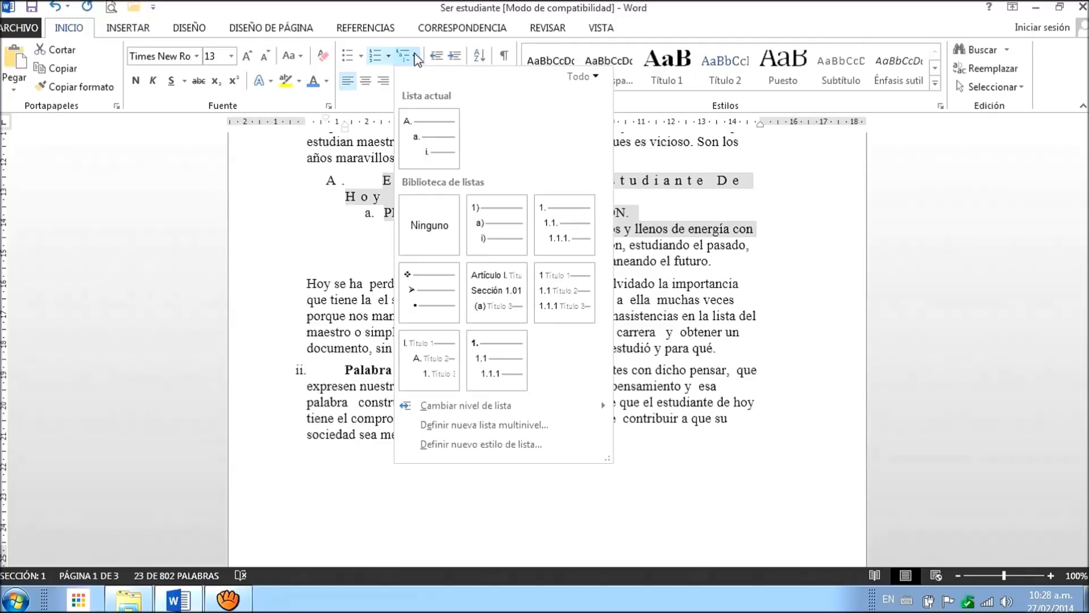
left_click(416, 54)
left_click(416, 54)
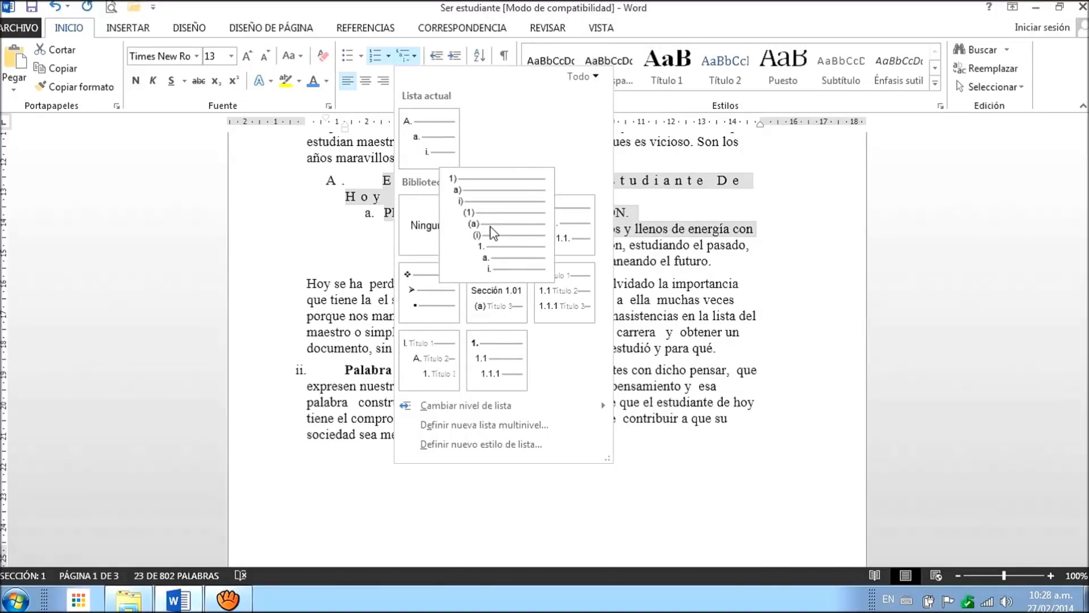
left_click(492, 232)
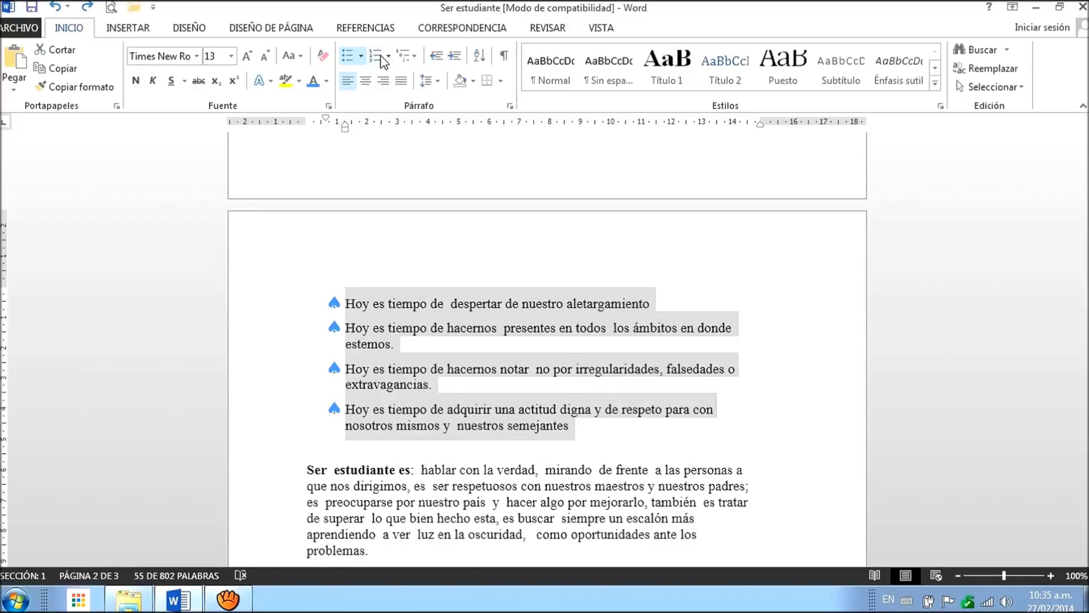
Number the four "Hoy es tiempo" lines with the 1., 2., 3. format and define the numbers' font as size 12 in black
left_click(389, 55)
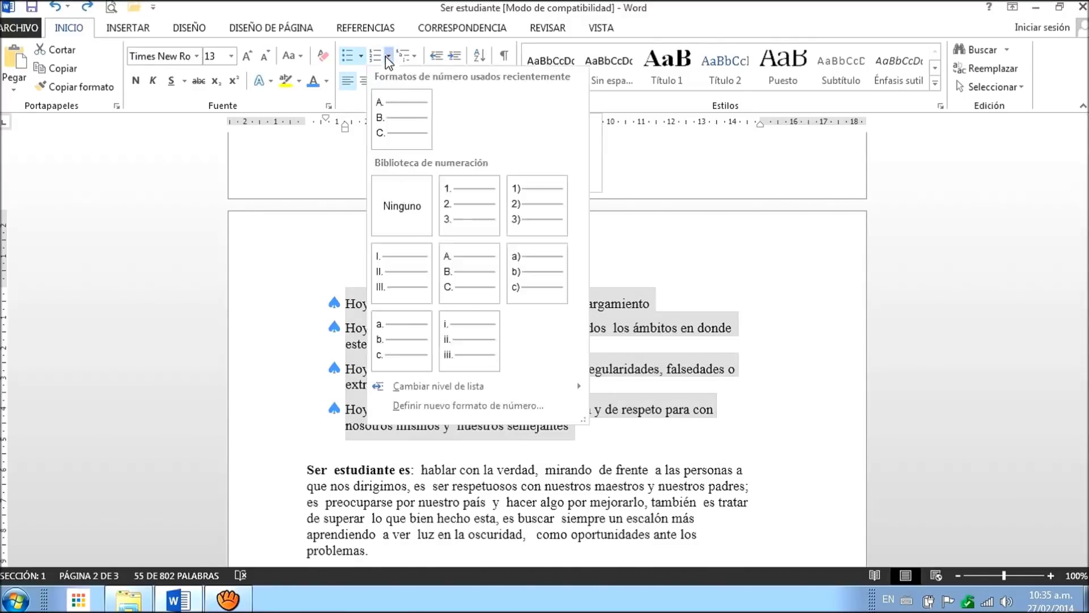
left_click(469, 222)
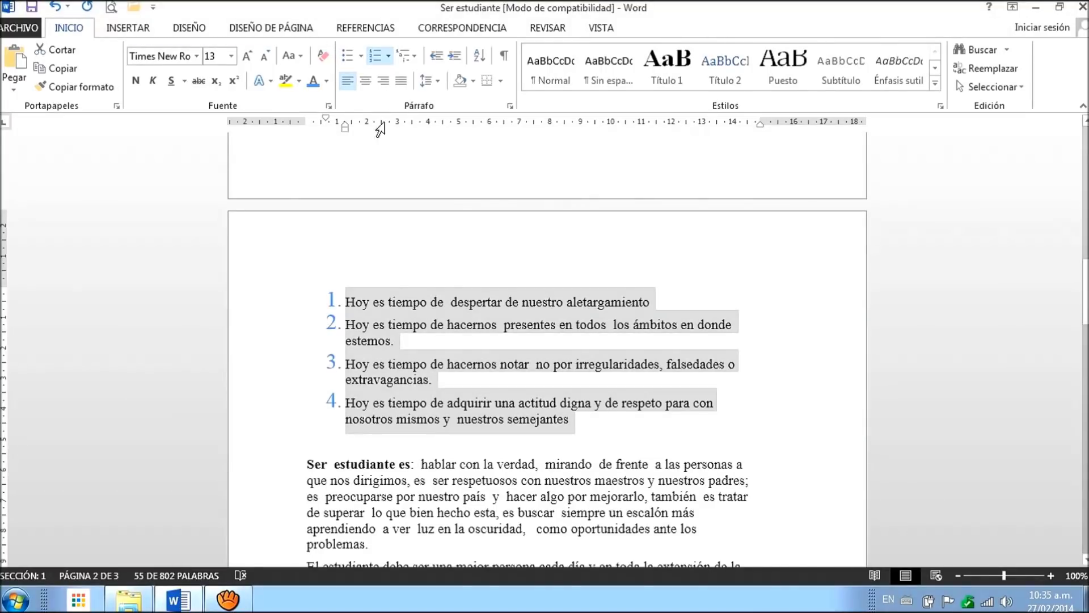
left_click(390, 57)
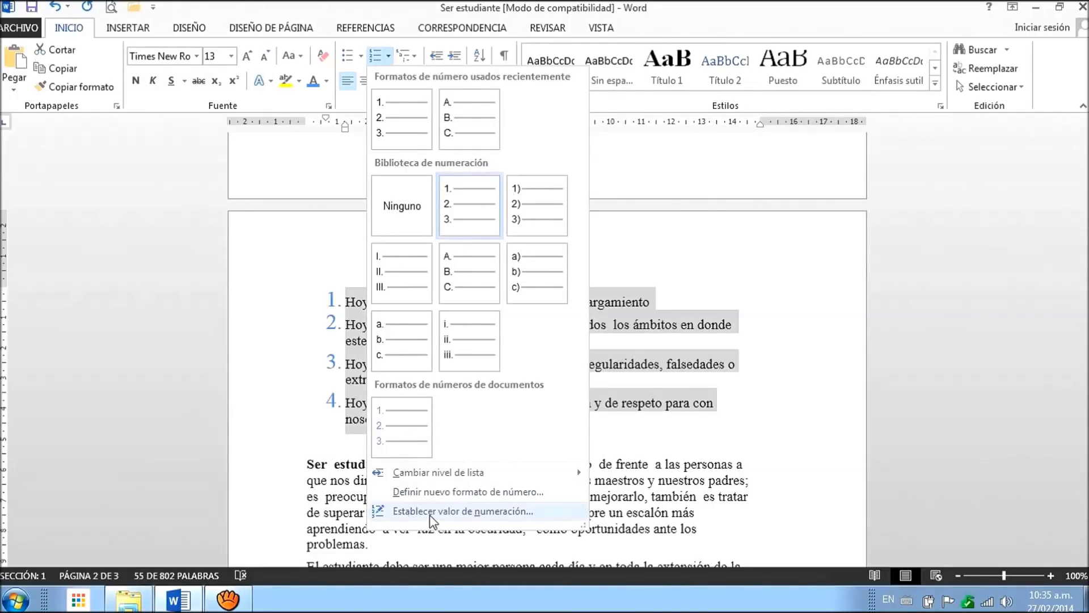
left_click(440, 492)
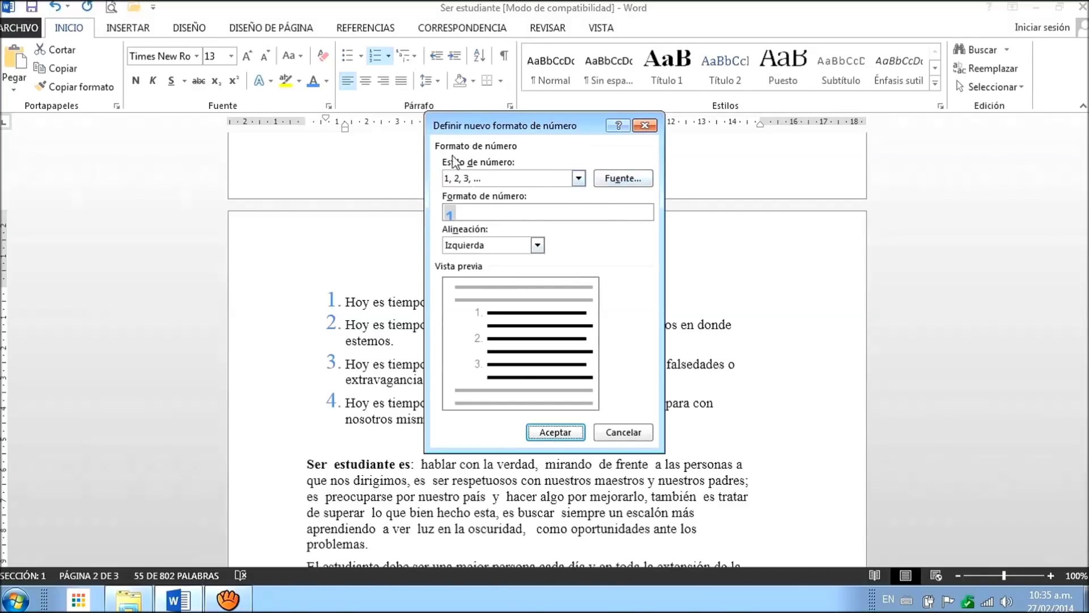
left_click(624, 180)
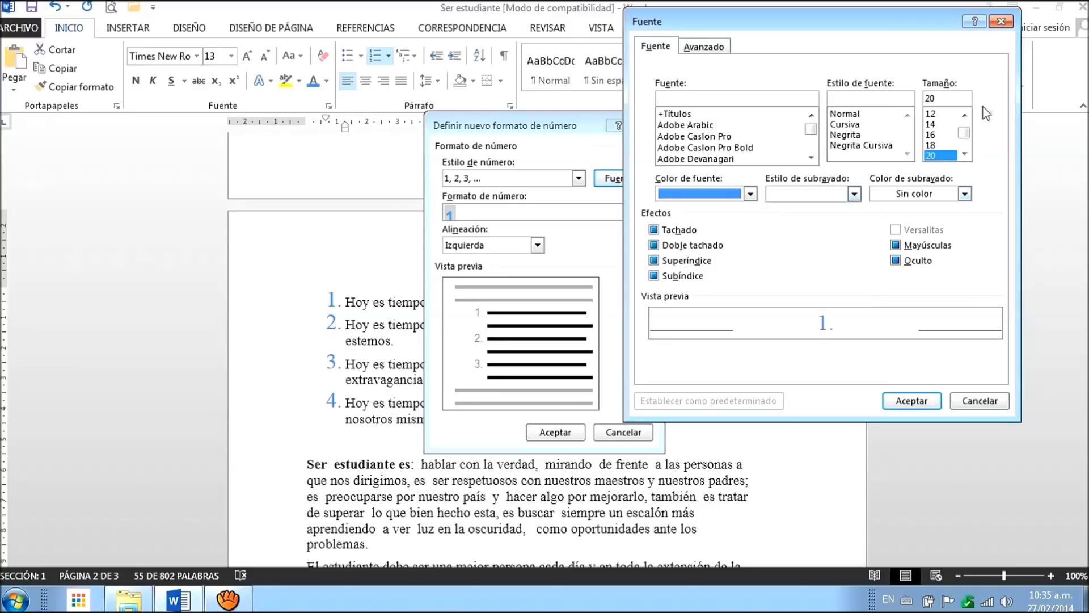
left_click(937, 114)
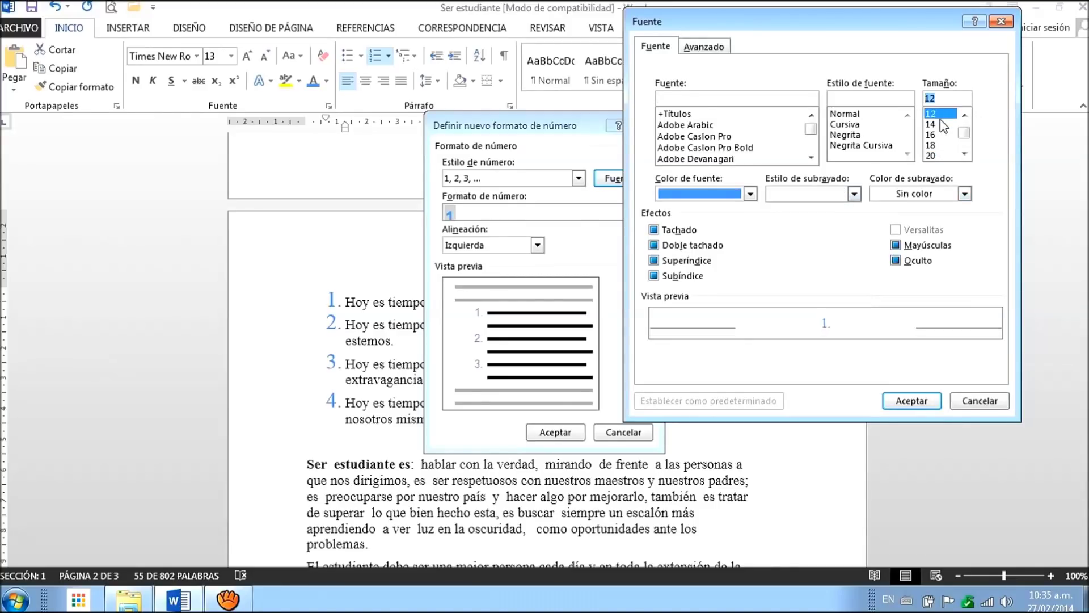
left_click(917, 403)
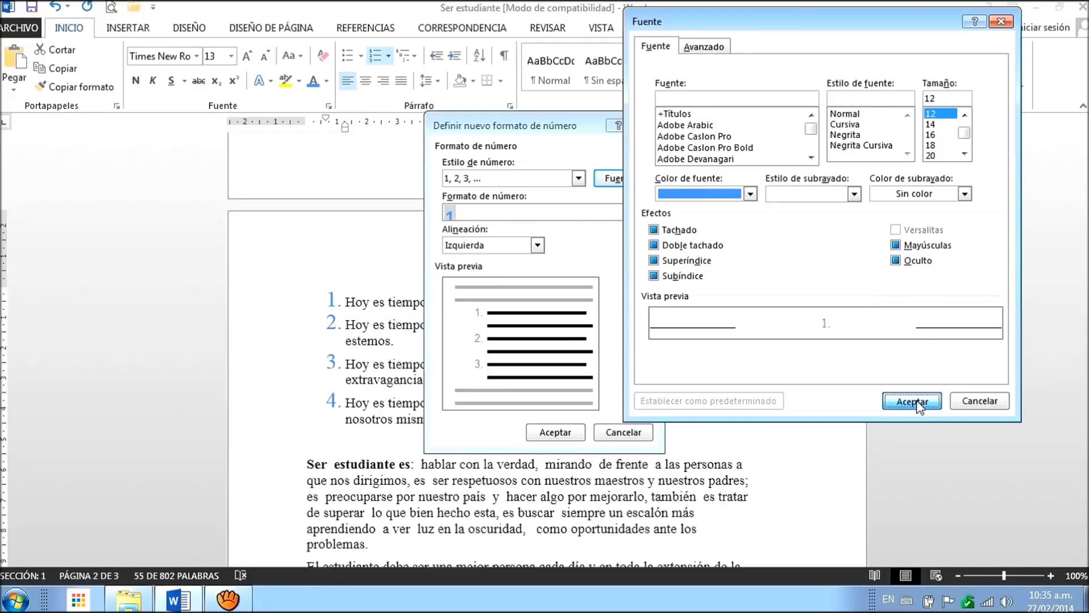
left_click(553, 432)
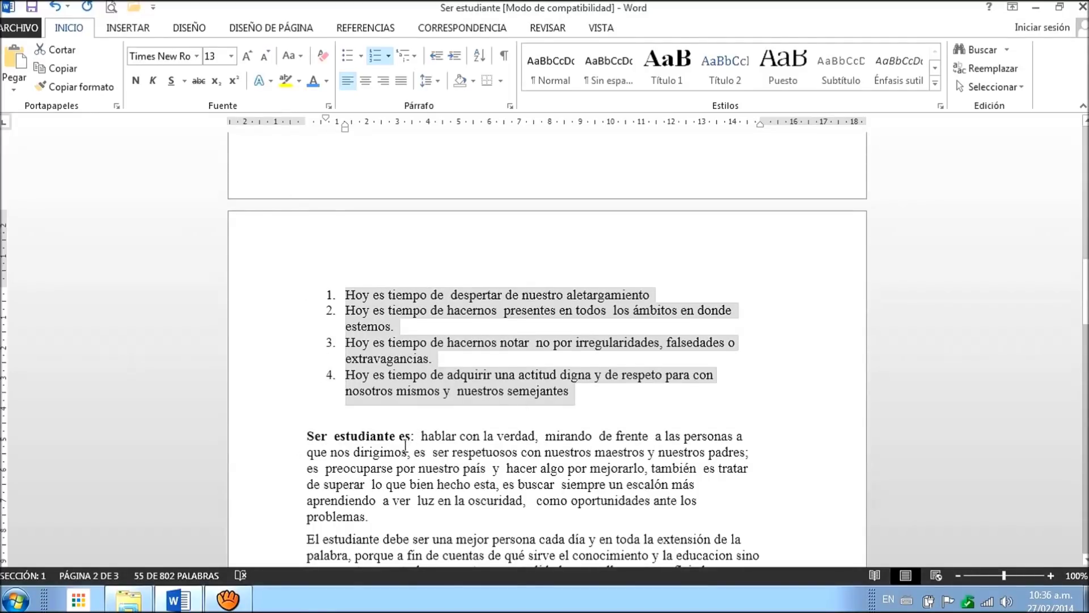
scroll(405, 447, "up", 2)
left_click(307, 491)
left_click(415, 57)
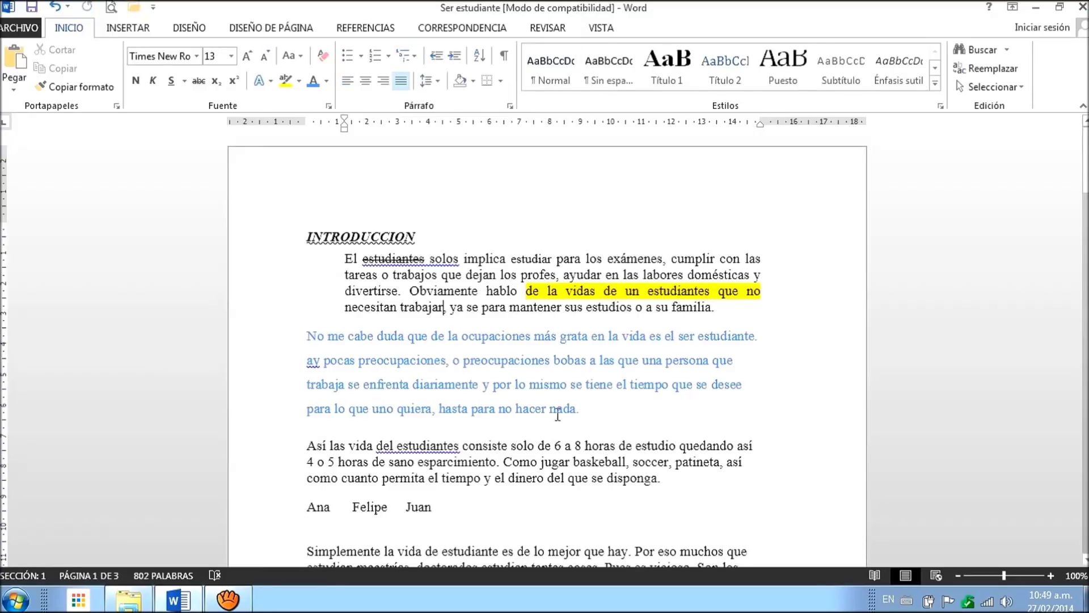
Apply the Moderado page margins, with 2,54 cm at top and bottom and 1,91 cm on both sides
left_click(270, 29)
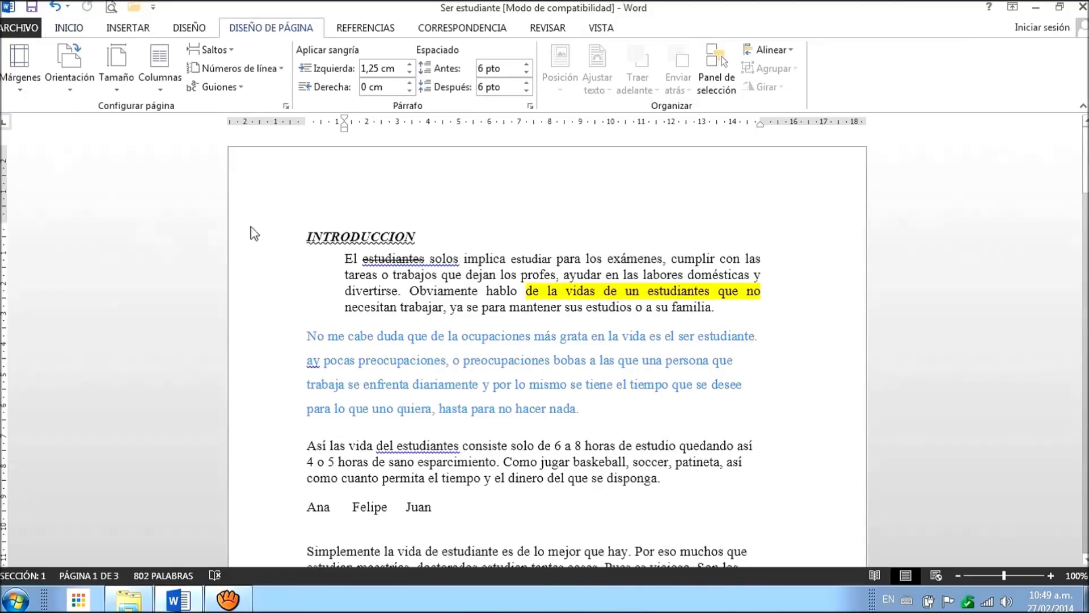
left_click(17, 62)
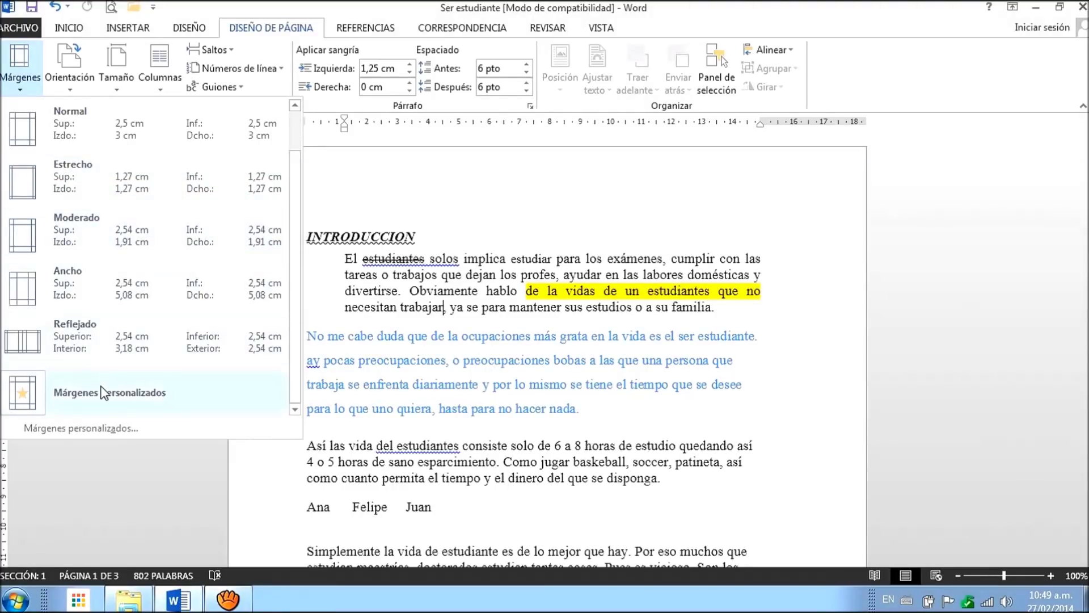
left_click(102, 392)
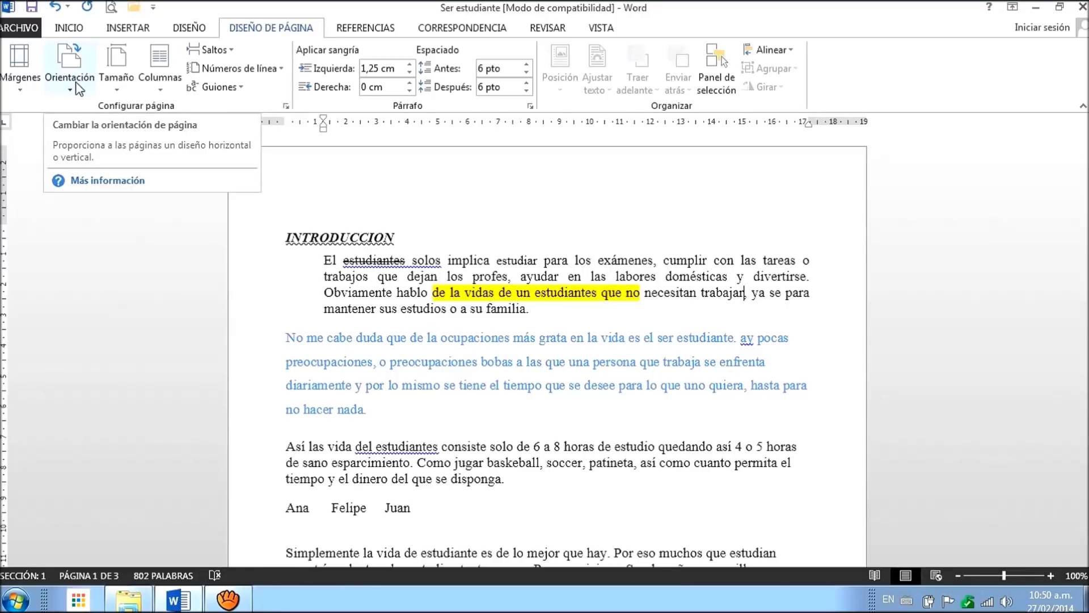
Switch the page orientation to Horizontal and return it to Vertical
left_click(73, 88)
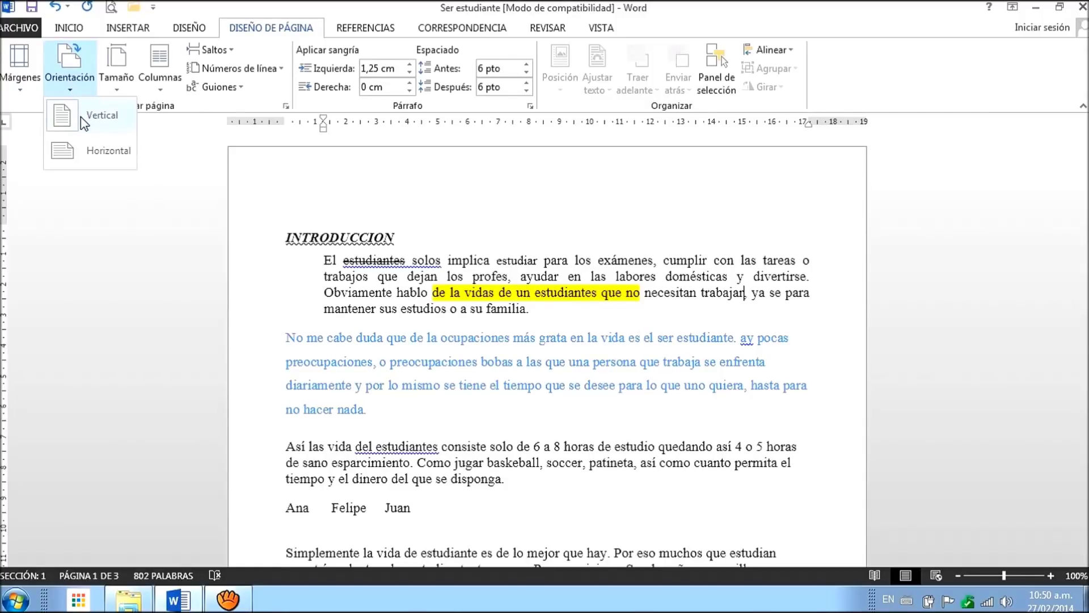
left_click(95, 152)
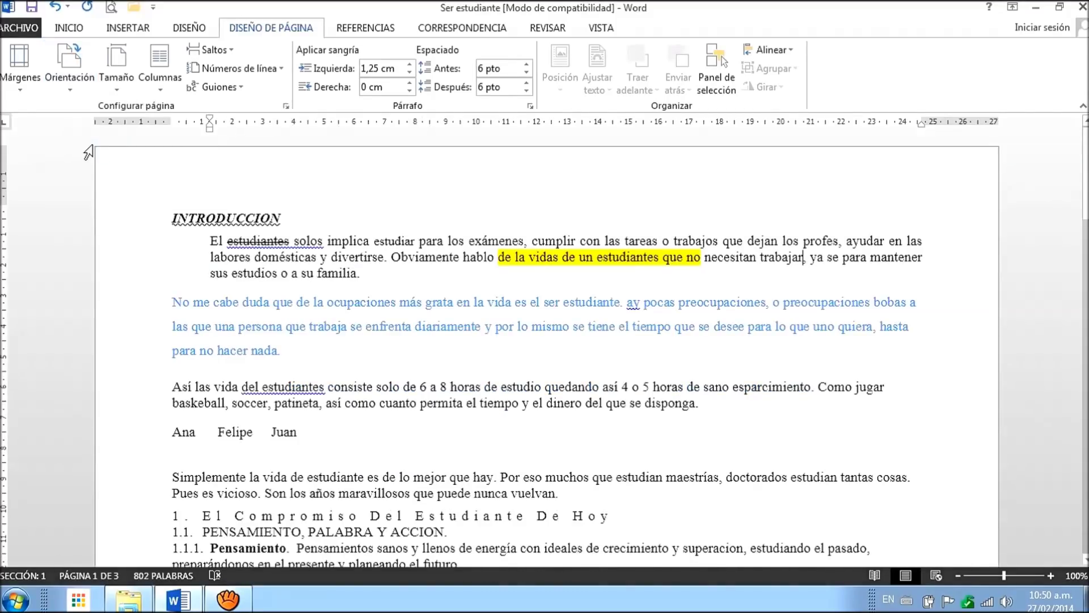
left_click(70, 74)
left_click(75, 118)
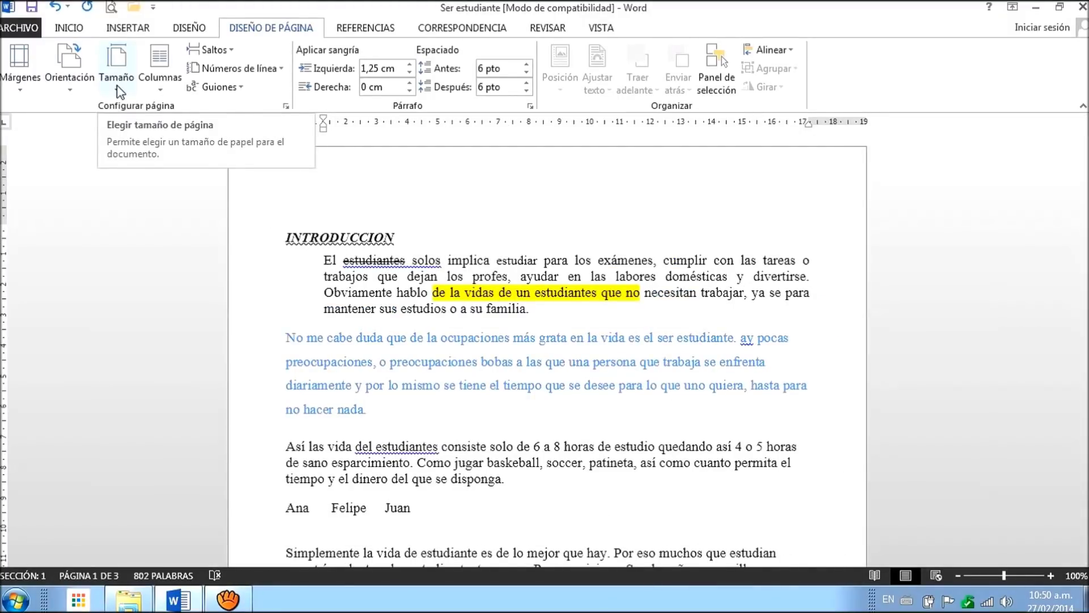
Set the document's paper size to Carta, 21,59 cm x 27,94 cm
left_click(118, 74)
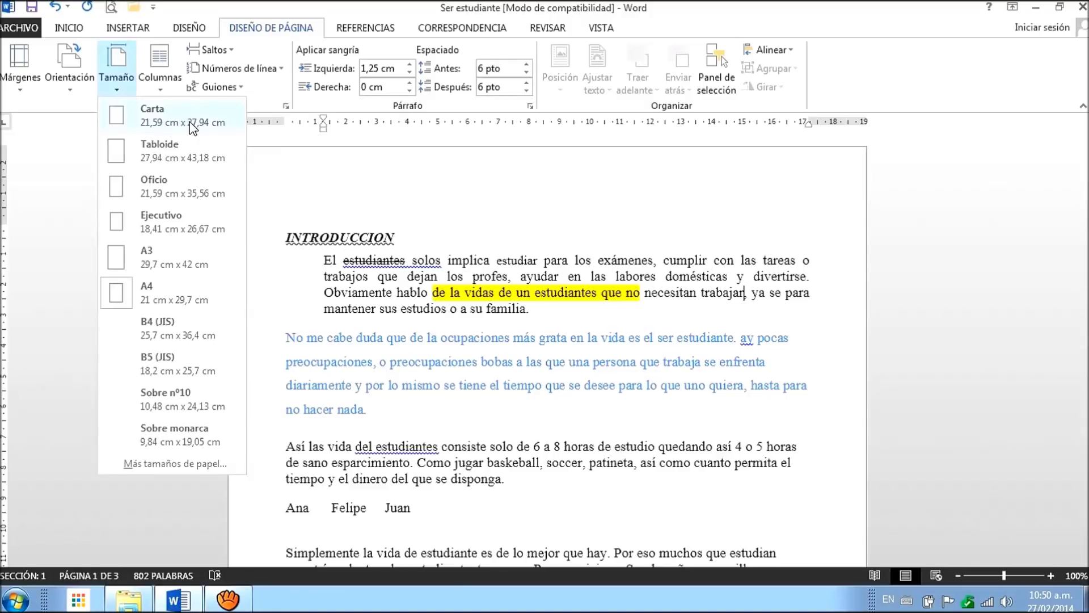
left_click(170, 303)
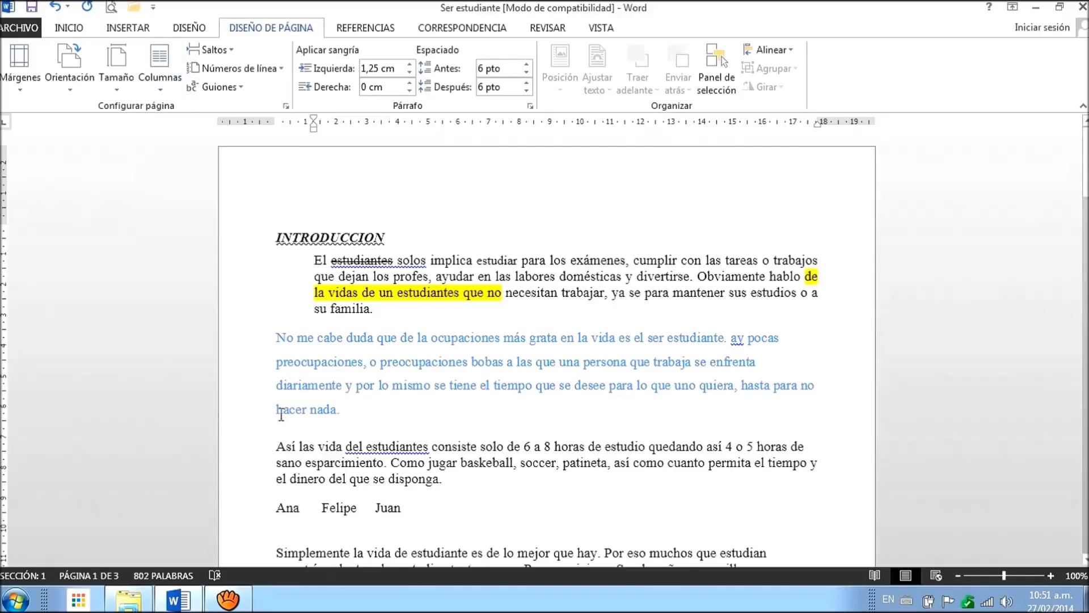
Arrange the three paragraphs starting at "Ser estudiante es" in two columns and open their detailed column settings
left_click(160, 86)
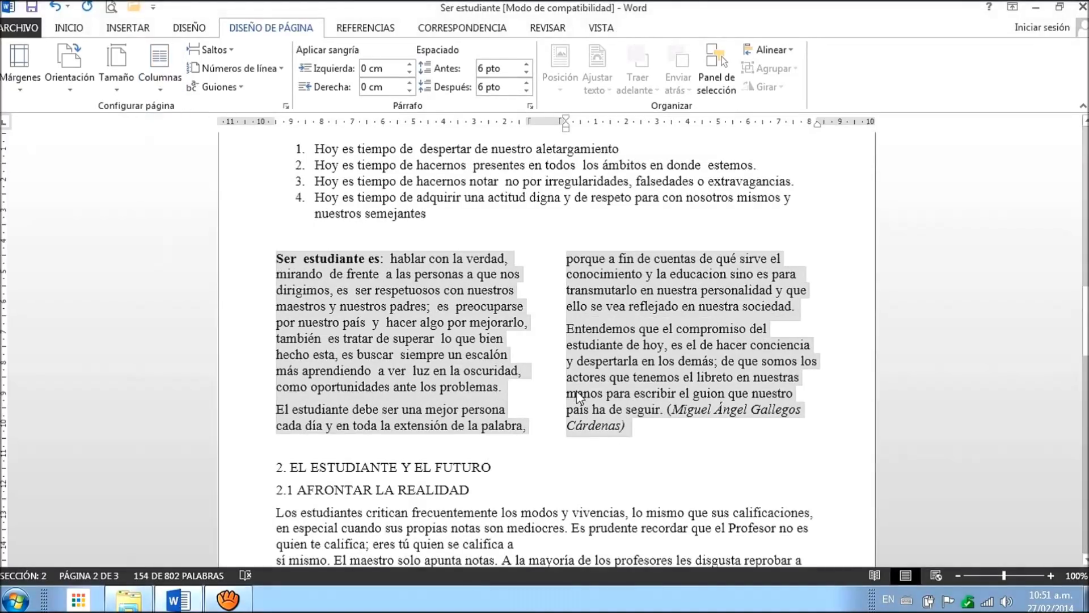
left_click(158, 90)
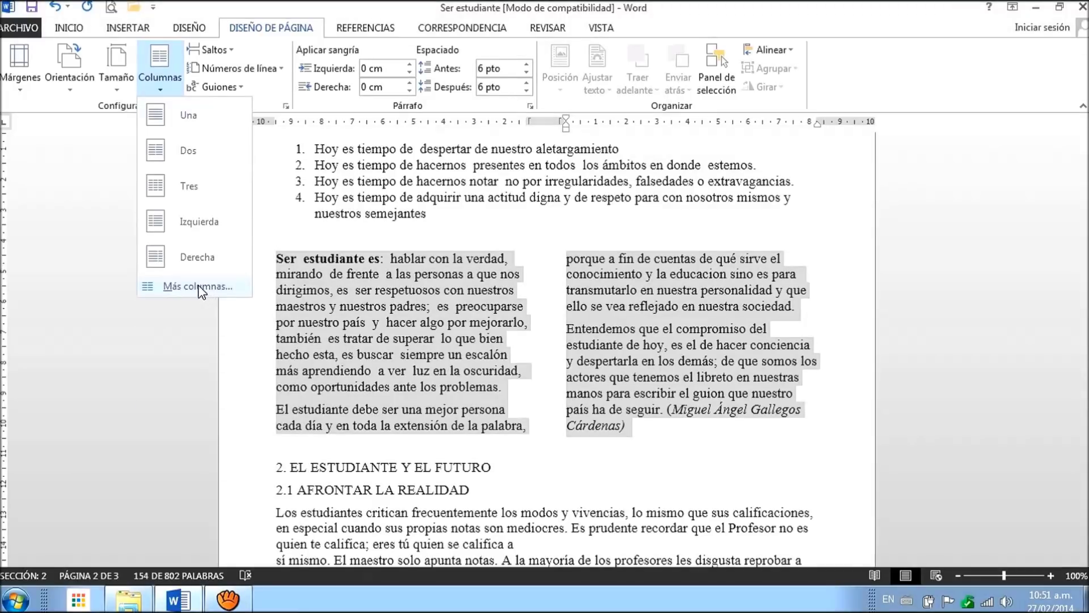
left_click(199, 287)
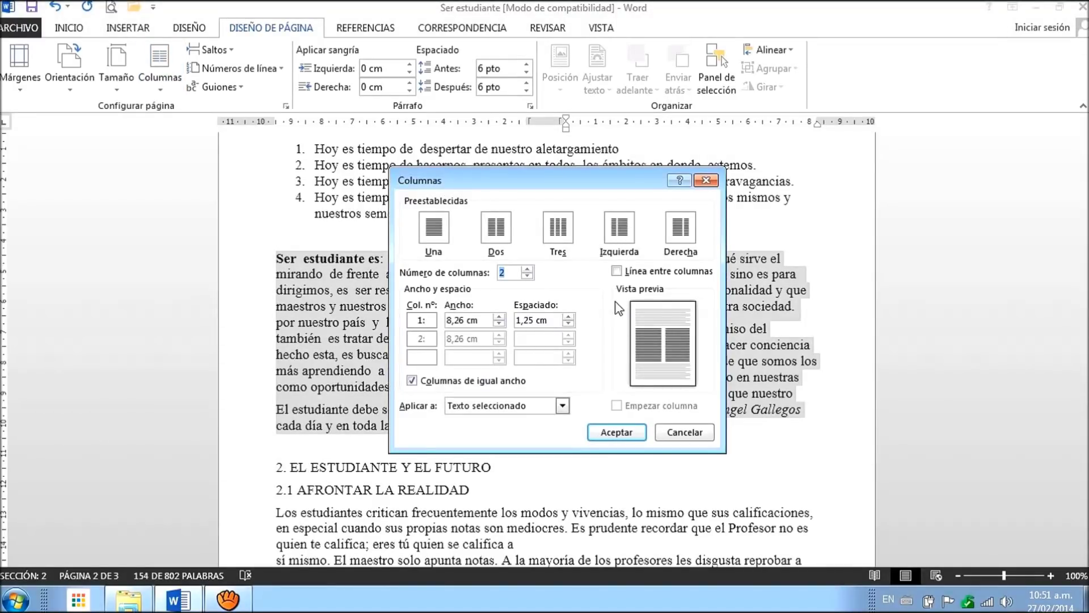